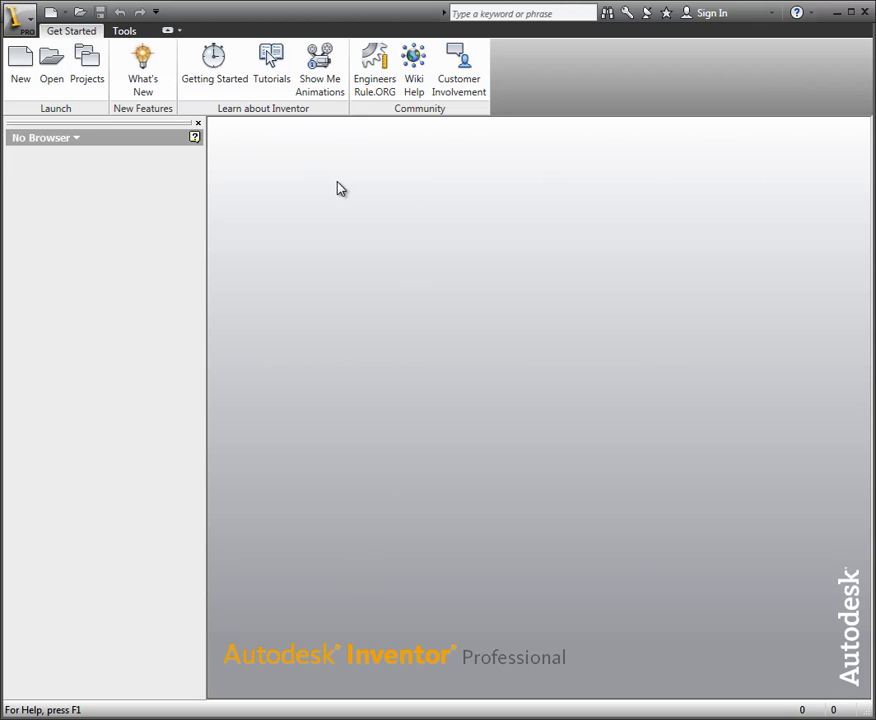
- Bring up the Exercise 2 Revolved Features PDF handout on page 26
{"action": "left_click", "coordinate": [22, 72]}
- Read the page 26 profile-and-centerline tips, then return to the Inventor window
{"action": "key", "text": "alt+Tab"}
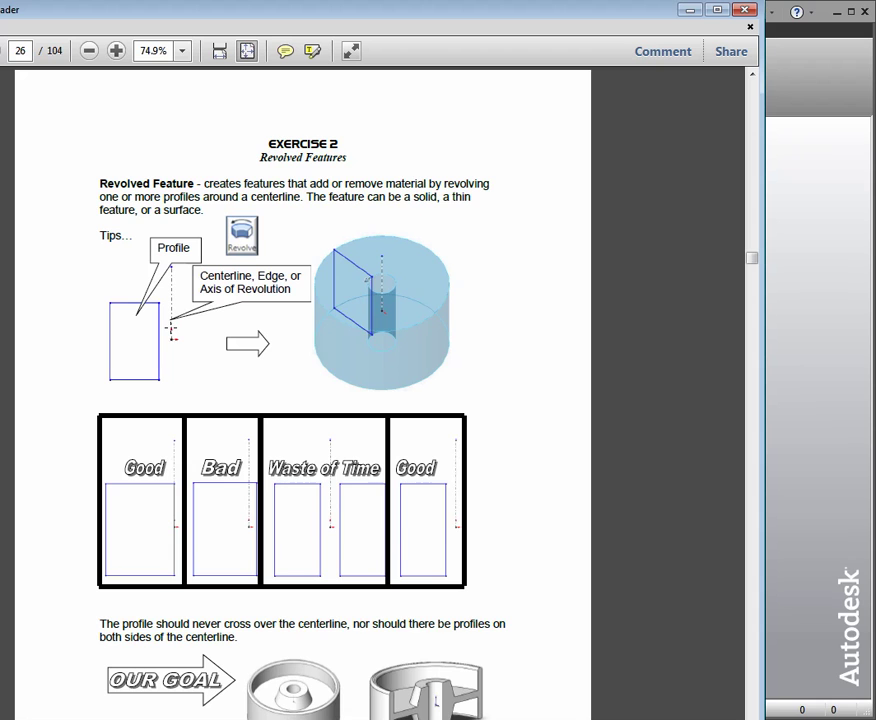
- Create a new part from the Standard.ipt template, opening an empty Sketch1
{"action": "left_click", "coordinate": [810, 407]}
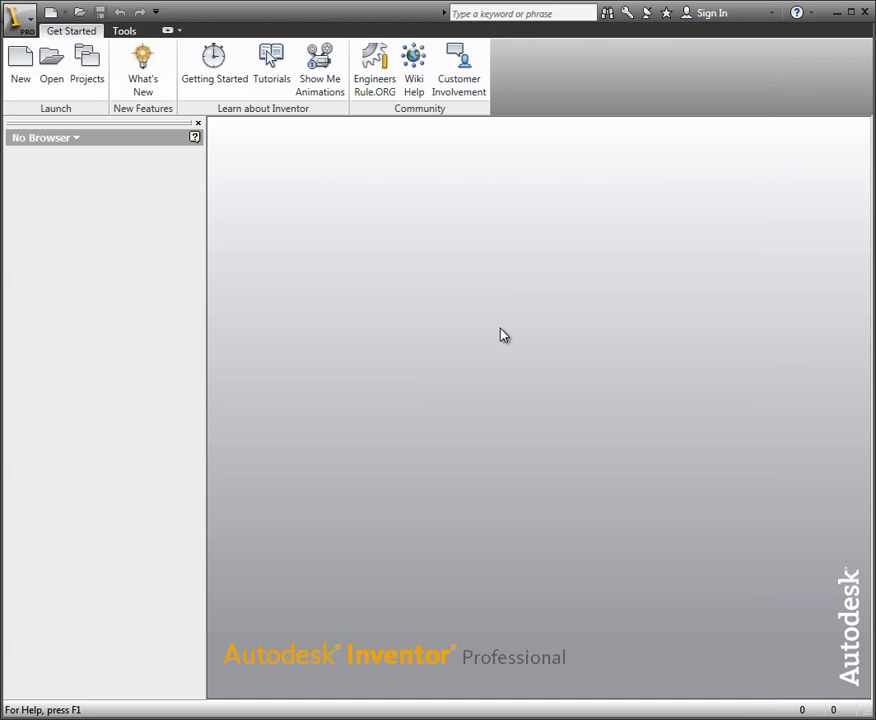
{"action": "left_click", "coordinate": [22, 75]}
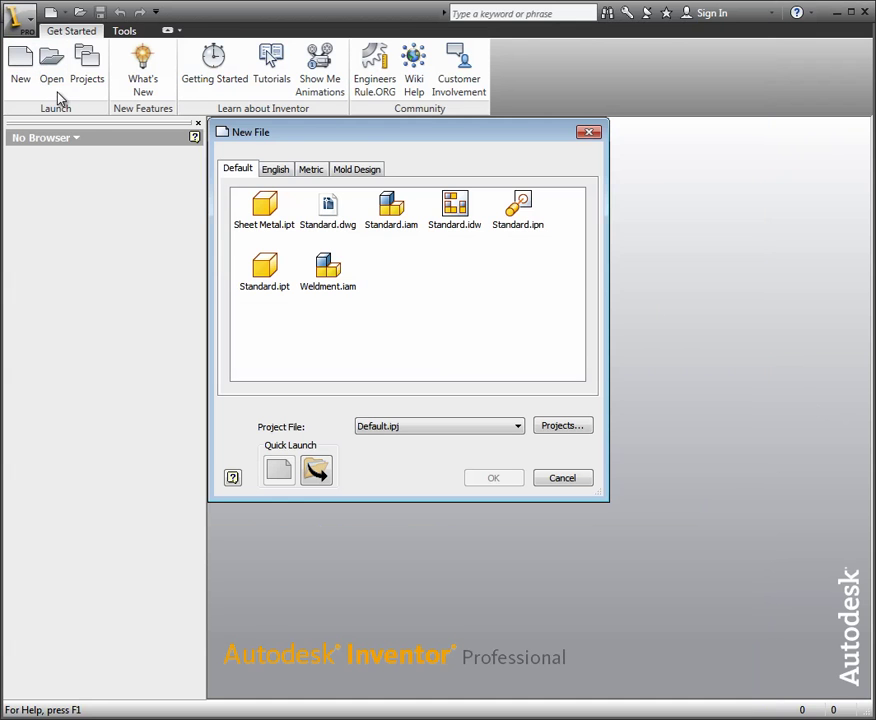
{"action": "left_click", "coordinate": [265, 268]}
{"action": "left_click", "coordinate": [494, 478]}
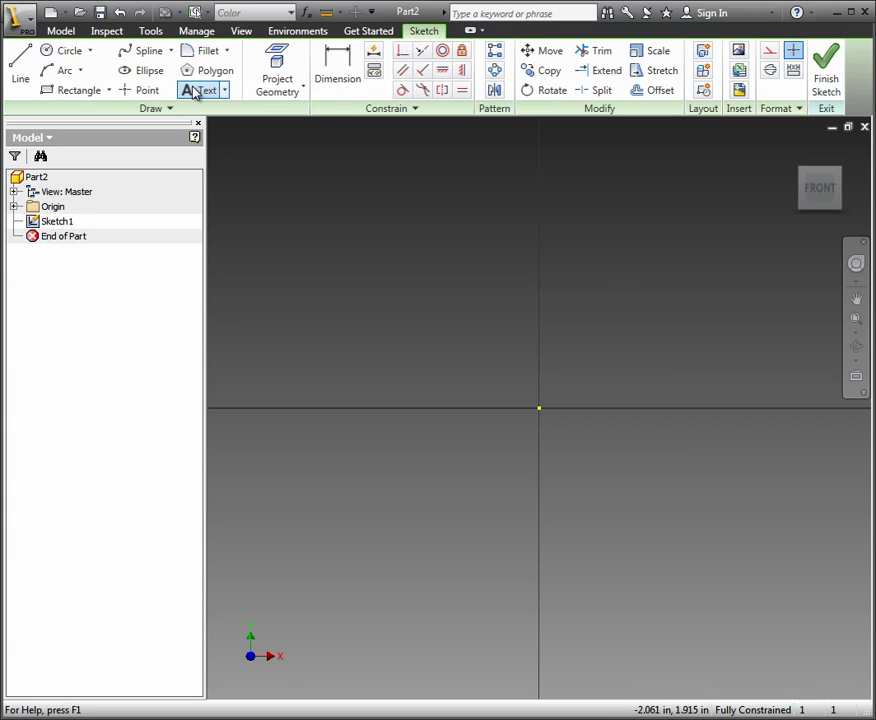
- Draw a vertical centerline from the sketch origin straight upward
{"action": "left_click", "coordinate": [22, 68]}
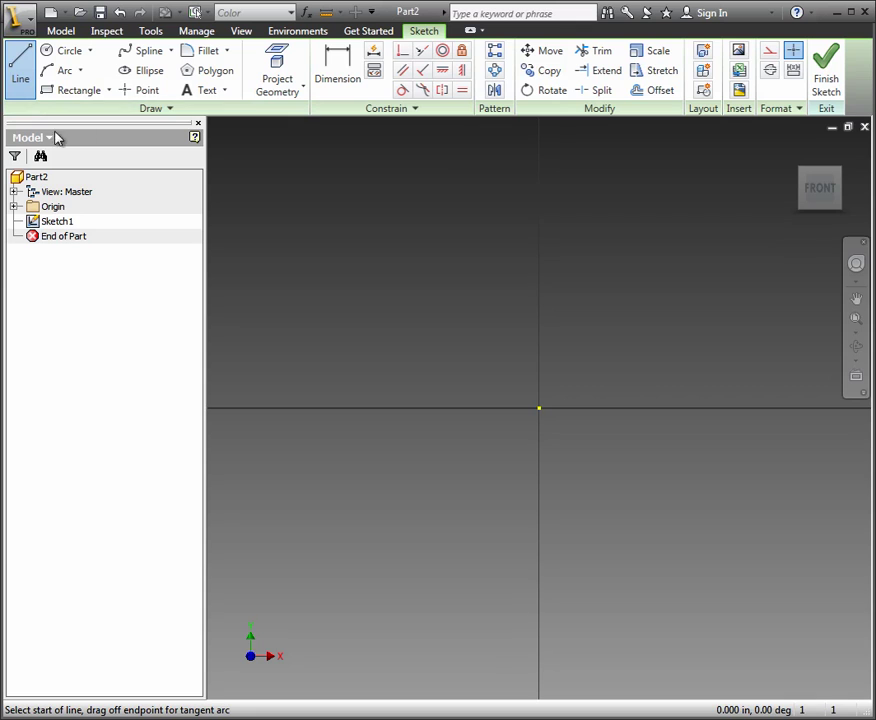
{"action": "left_click", "coordinate": [770, 72]}
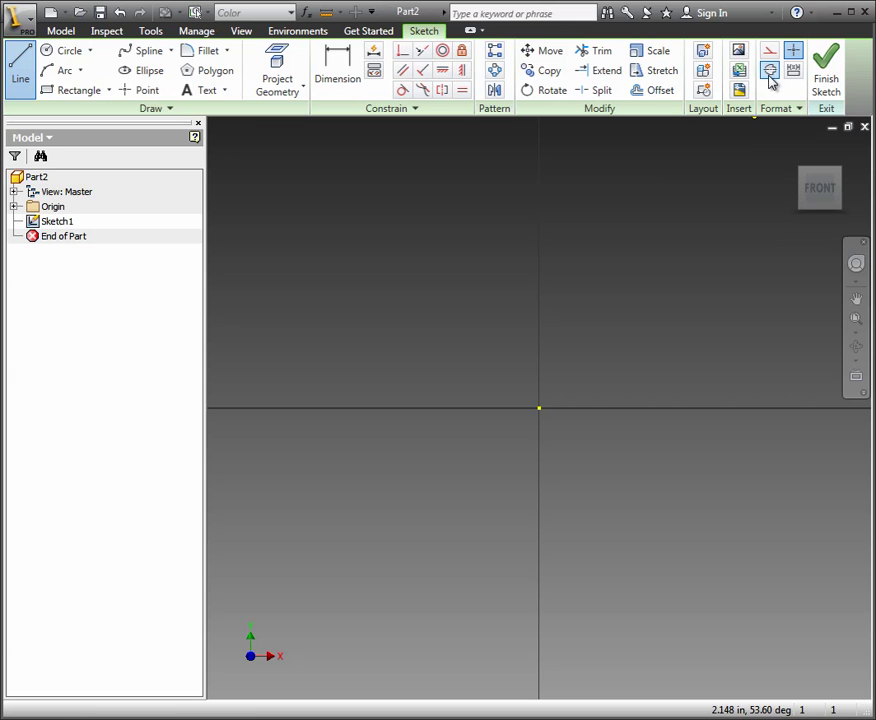
{"action": "left_click", "coordinate": [540, 408]}
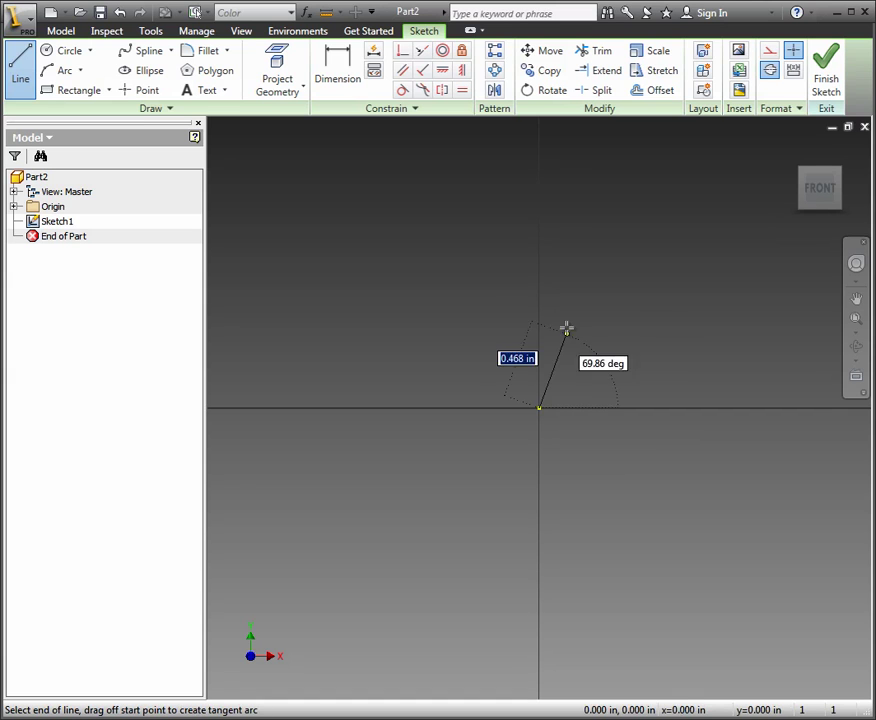
{"action": "left_click", "coordinate": [540, 194]}
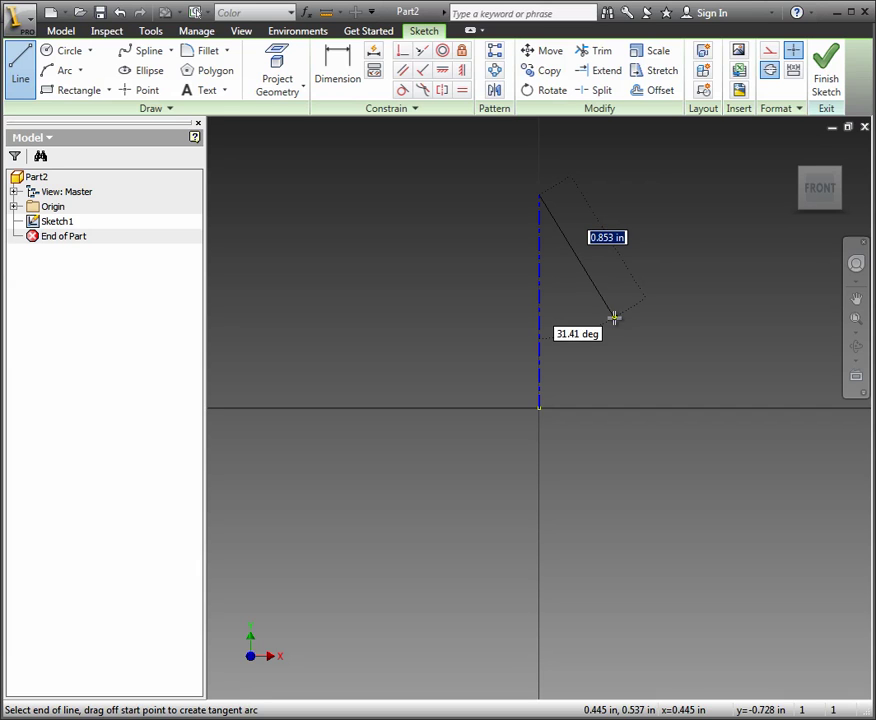
{"action": "key", "text": "Escape"}
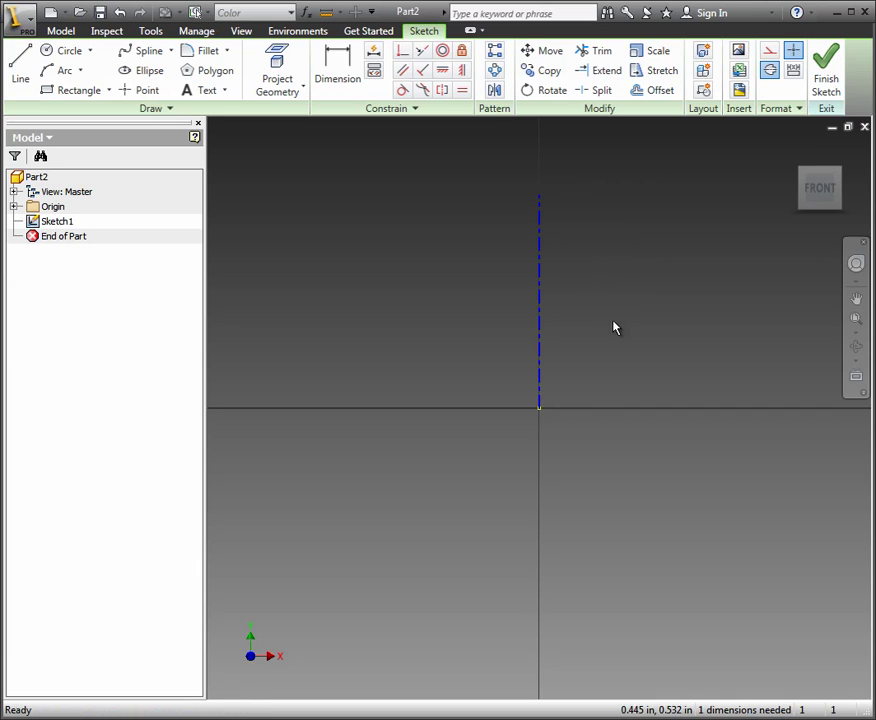
- Draw a horizontal centerline from the origin running to the left
{"action": "left_click", "coordinate": [23, 68]}
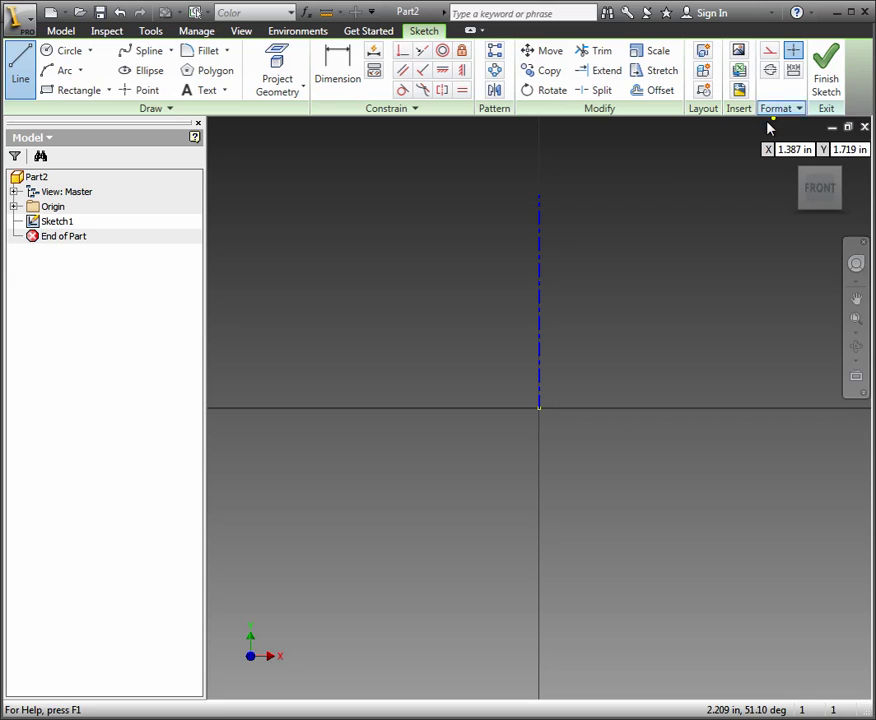
{"action": "left_click", "coordinate": [769, 70]}
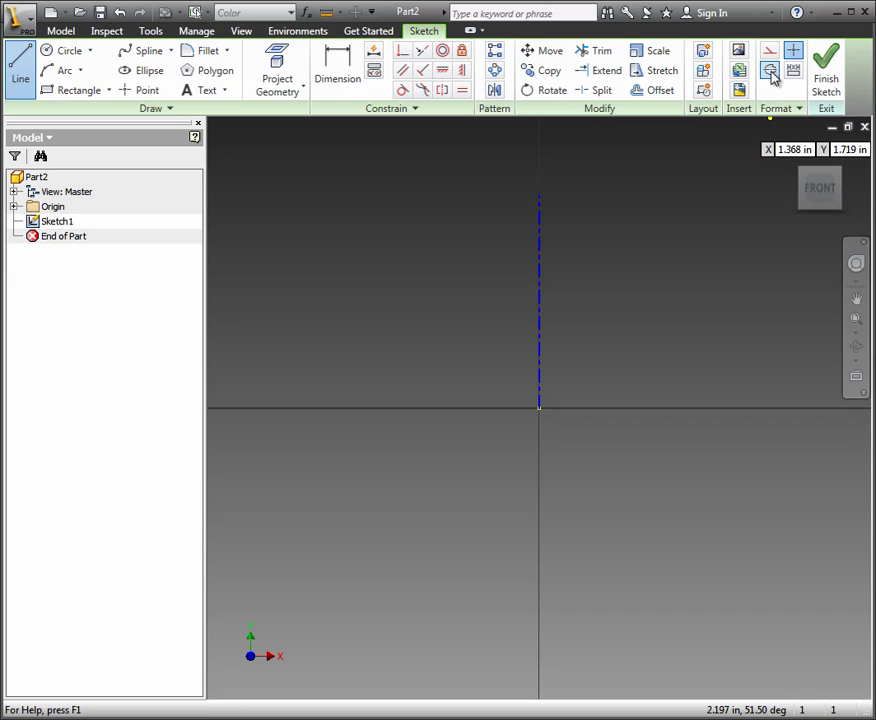
{"action": "left_click", "coordinate": [539, 408]}
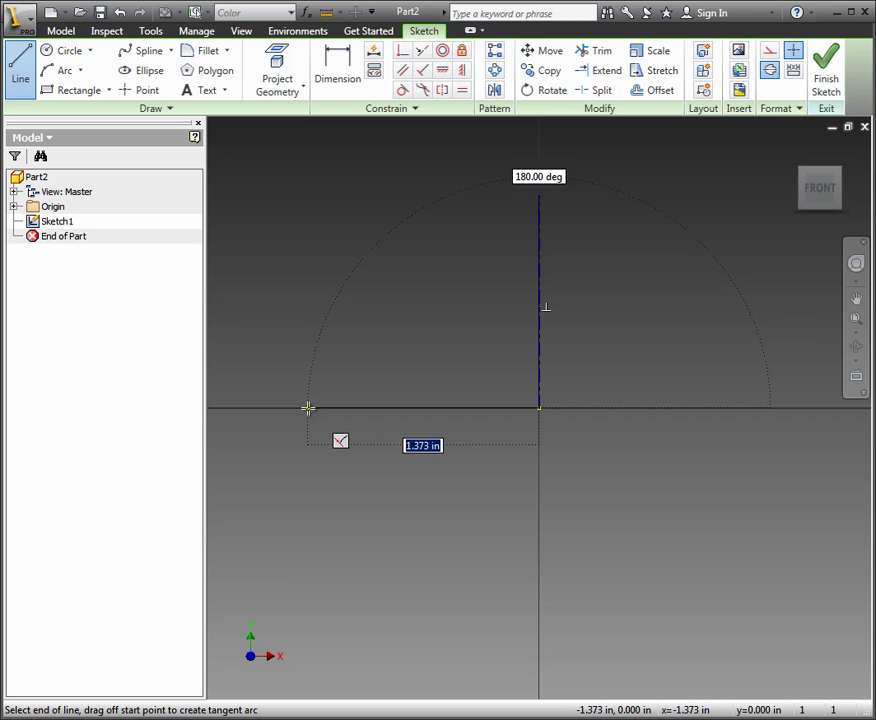
{"action": "left_click", "coordinate": [308, 408]}
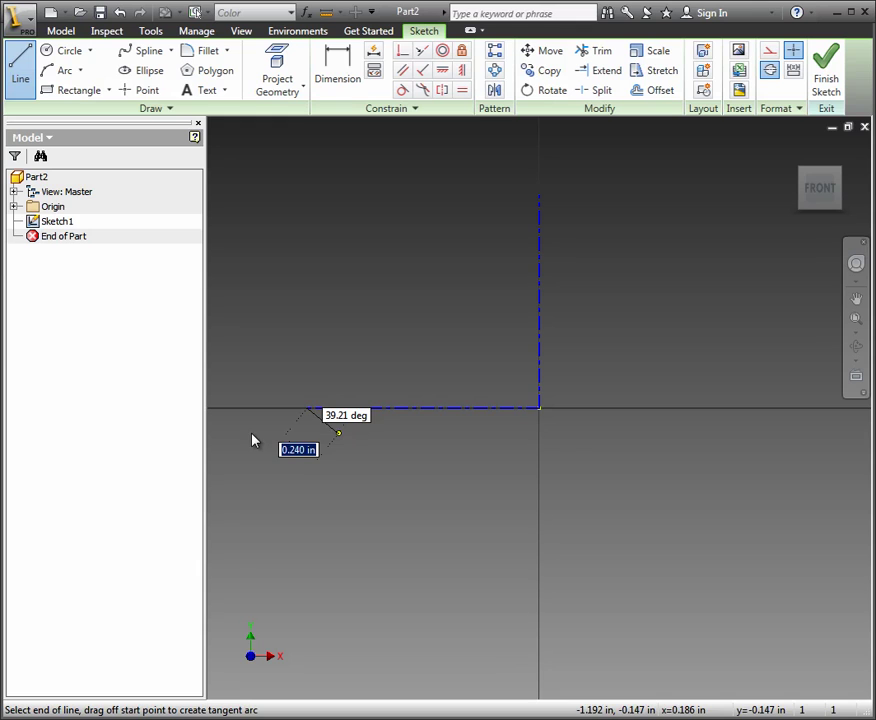
{"action": "key", "text": "Escape"}
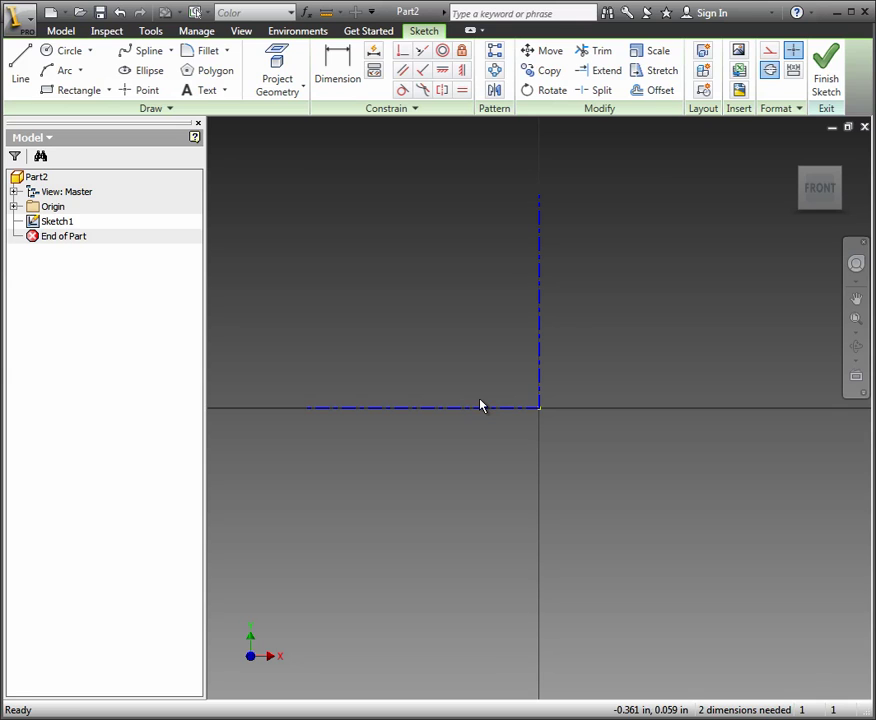
- Draw the closed stepped outline with a slanted boss side and rim, starting and ending on the horizontal centerline
{"action": "left_click", "coordinate": [22, 63]}
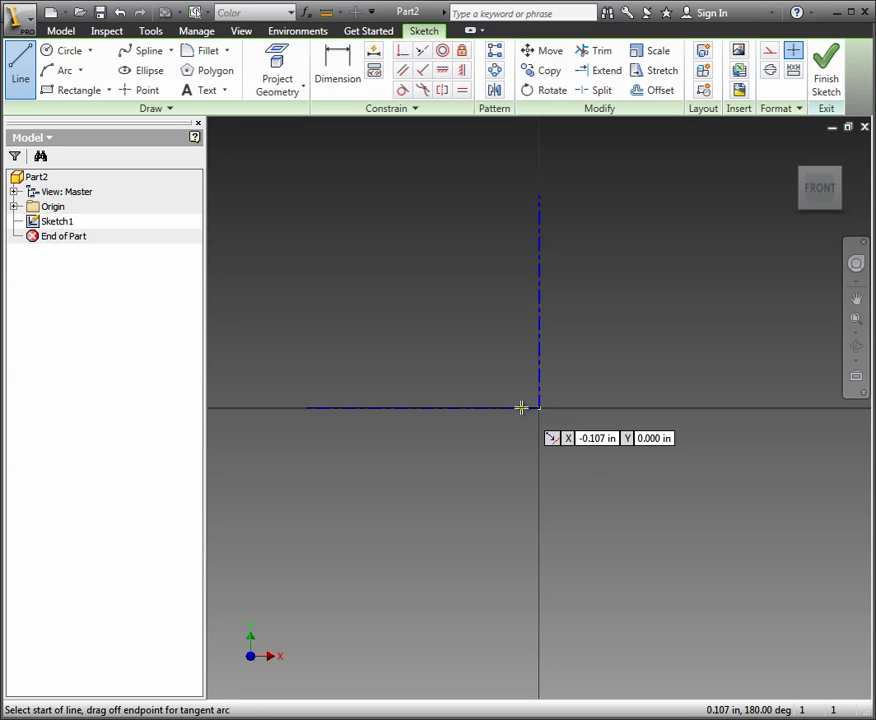
{"action": "left_click", "coordinate": [521, 408]}
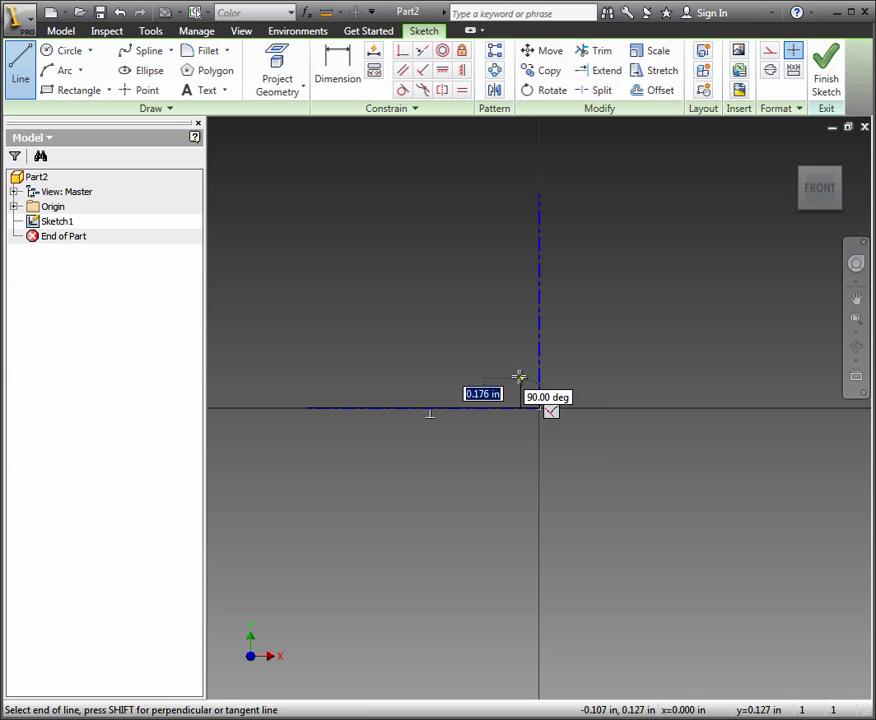
{"action": "left_click", "coordinate": [522, 311]}
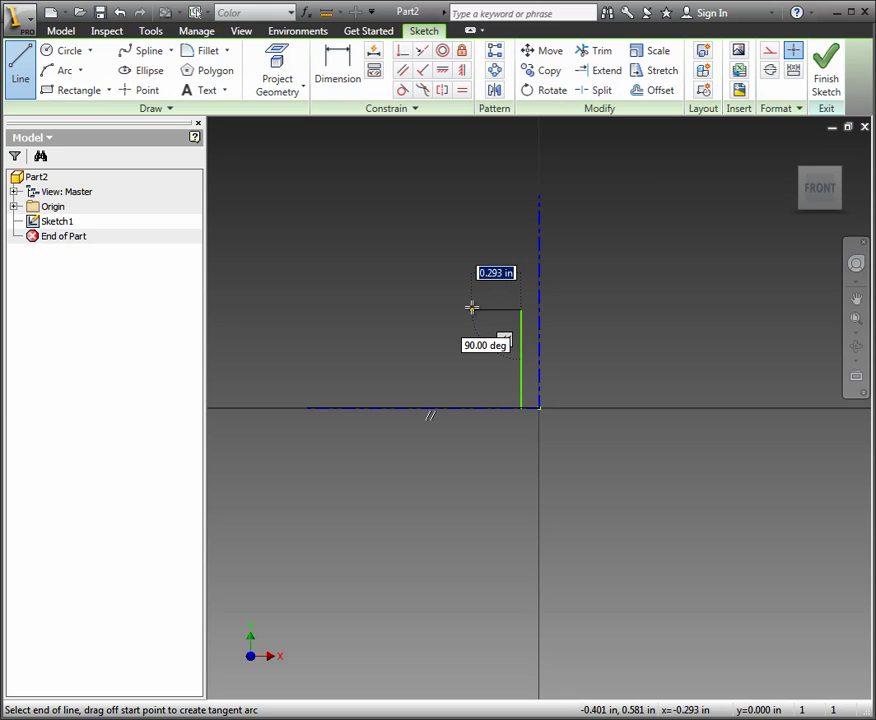
{"action": "left_click", "coordinate": [492, 310]}
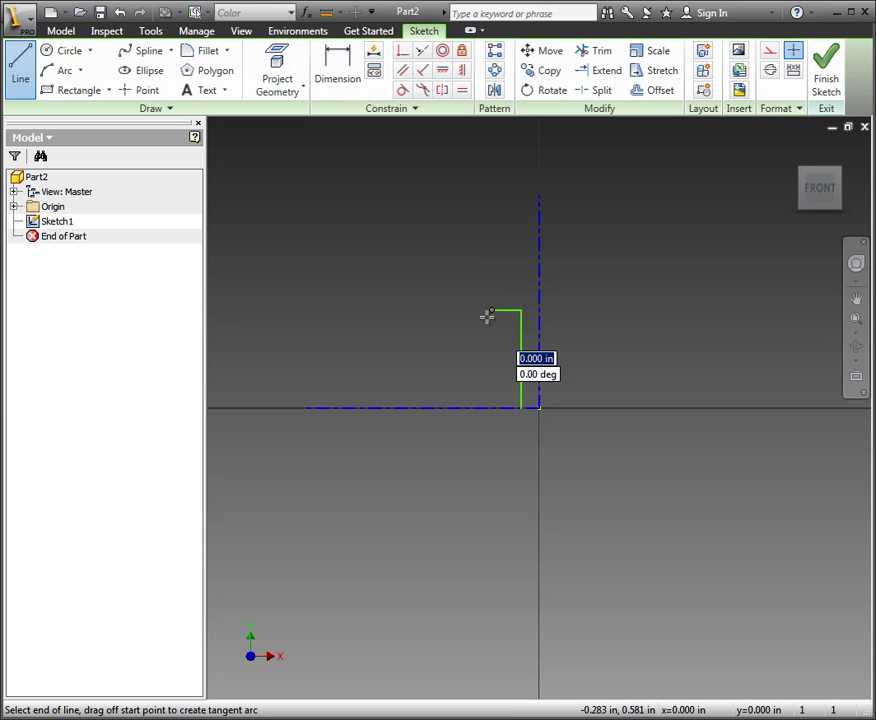
{"action": "left_click", "coordinate": [453, 391]}
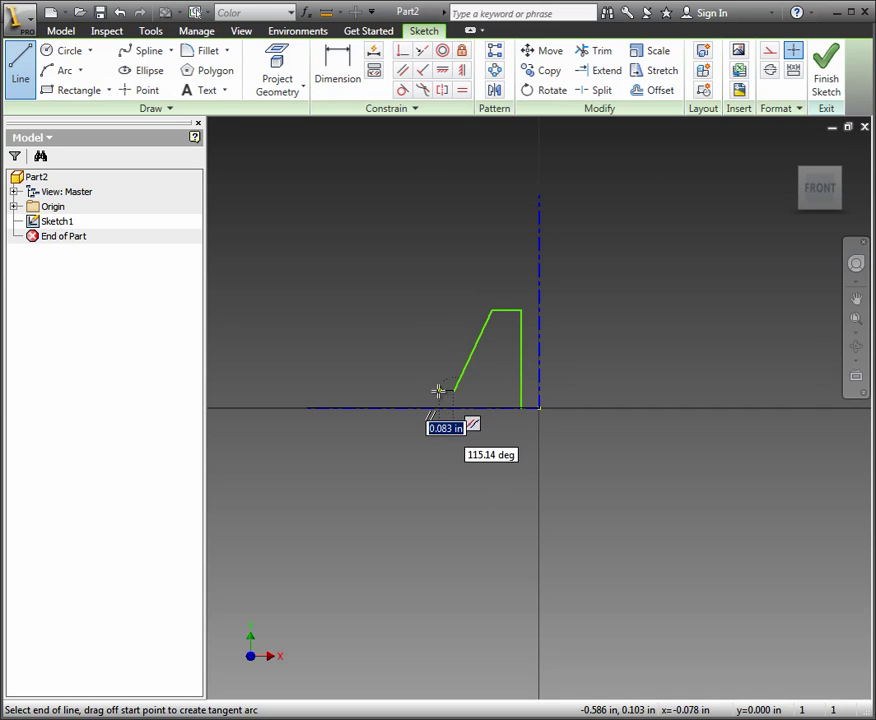
{"action": "left_click", "coordinate": [371, 391]}
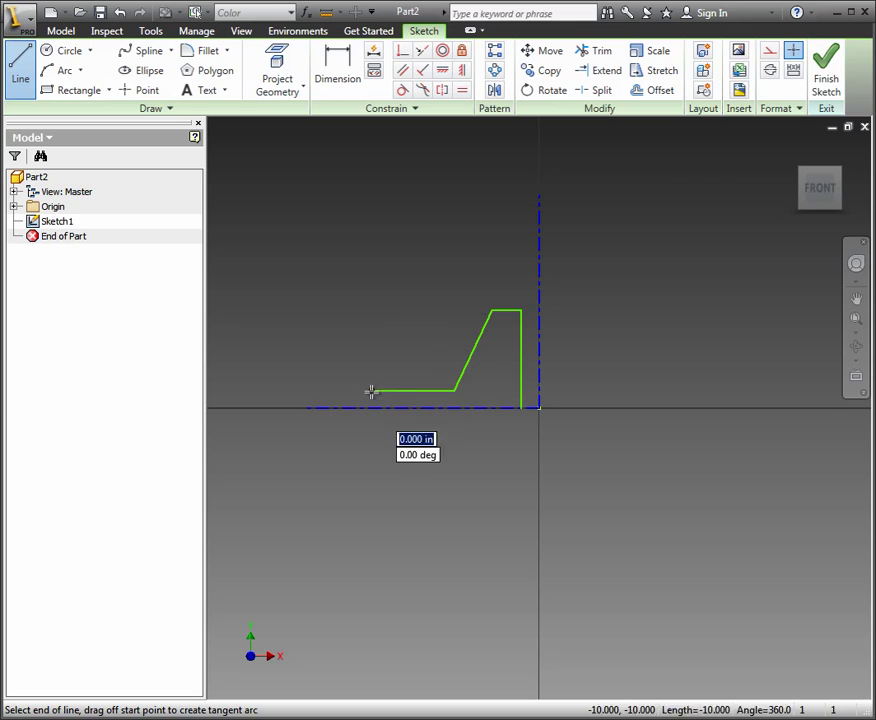
{"action": "left_click", "coordinate": [370, 288]}
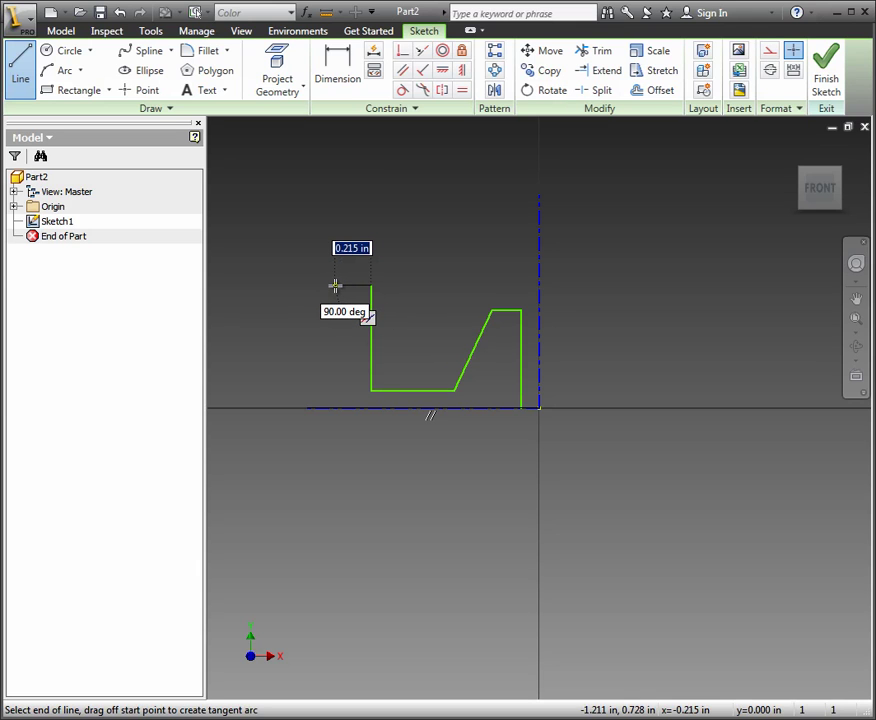
{"action": "left_click", "coordinate": [335, 287]}
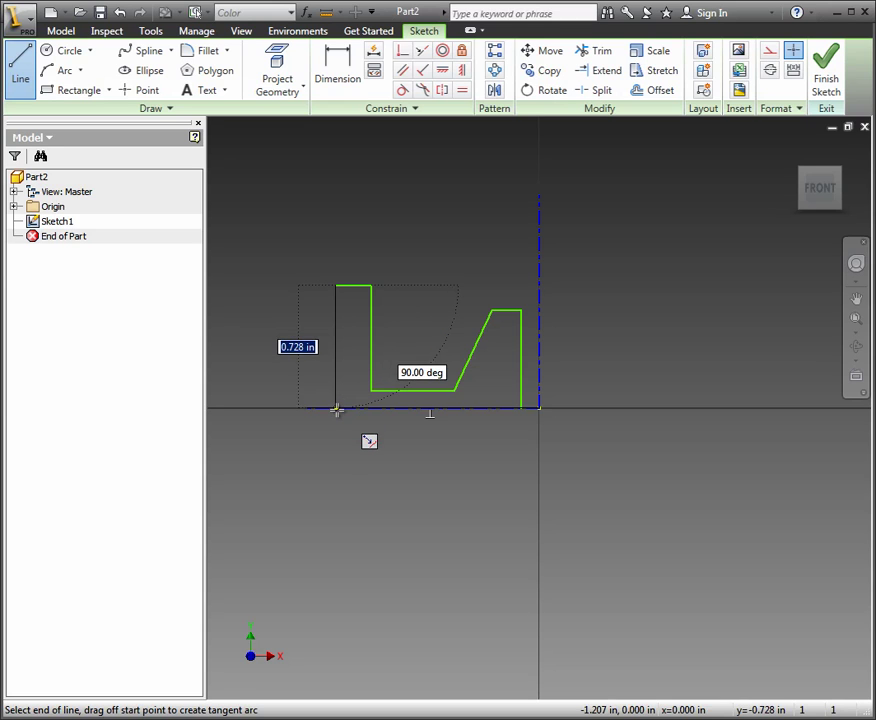
{"action": "left_click", "coordinate": [336, 408]}
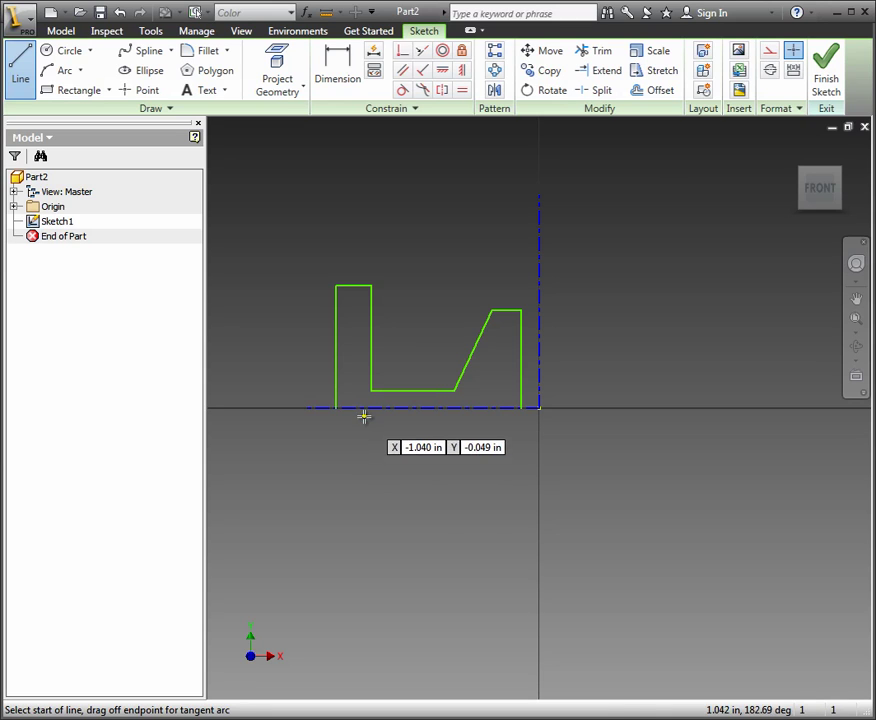
- Attempt mirroring the box-selected profile across the horizontal centerline, then cancel the Mirror tool
{"action": "key", "text": "Escape"}
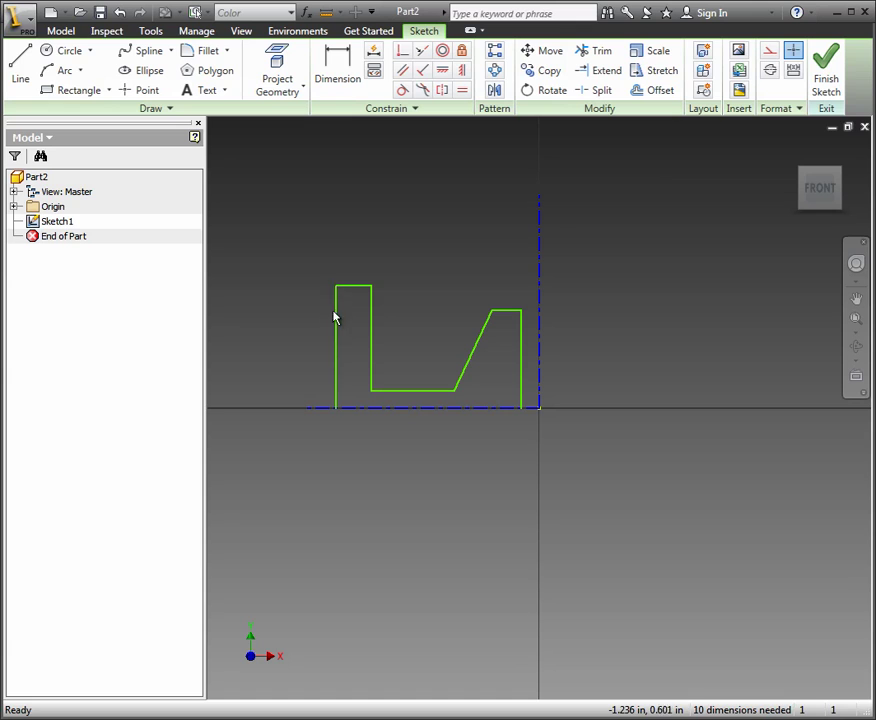
{"action": "mouse_move", "coordinate": [325, 261]}
{"action": "left_mouse_down"}
{"action": "mouse_move", "coordinate": [356, 325]}
{"action": "mouse_move", "coordinate": [536, 452]}
{"action": "left_mouse_up"}
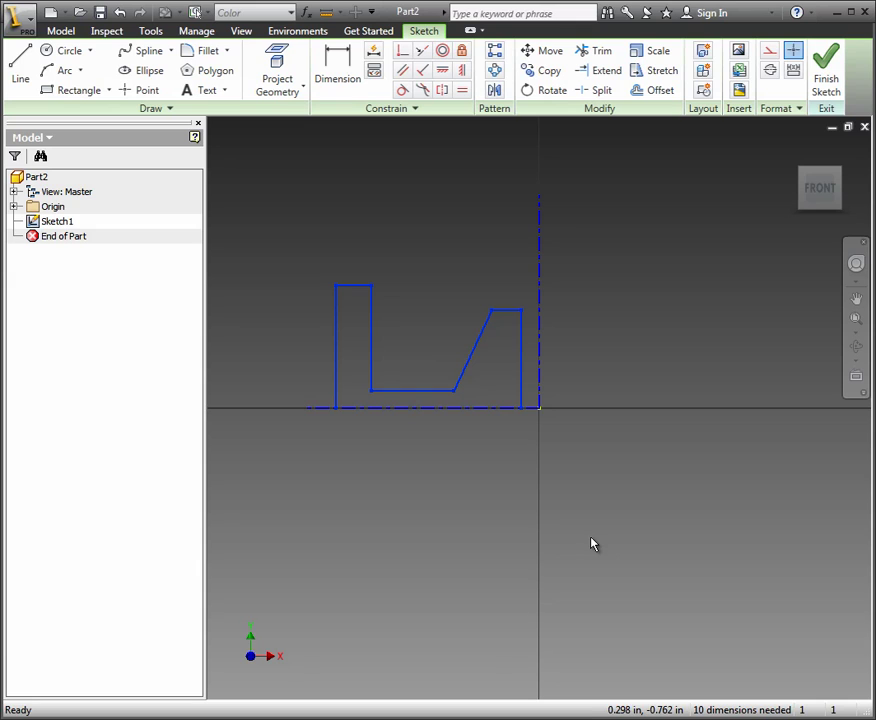
{"action": "left_click", "coordinate": [496, 90]}
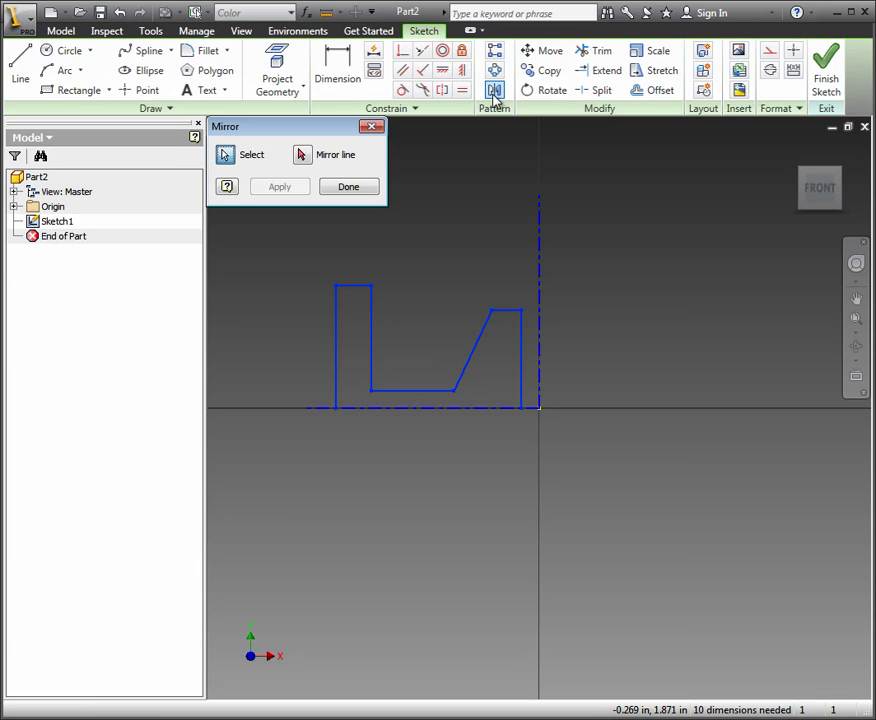
{"action": "left_click", "coordinate": [305, 161]}
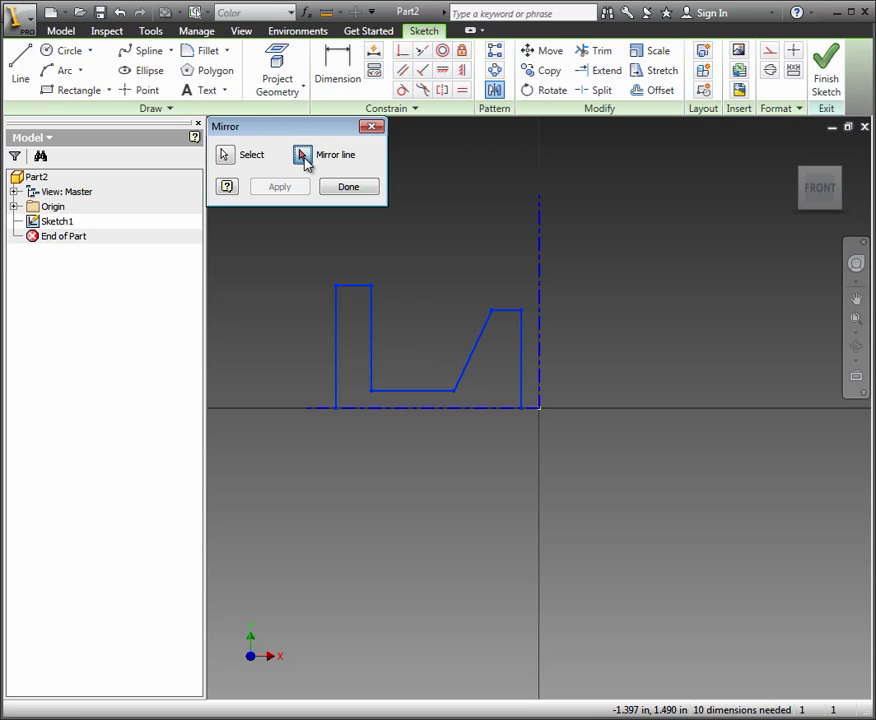
{"action": "left_click", "coordinate": [380, 407]}
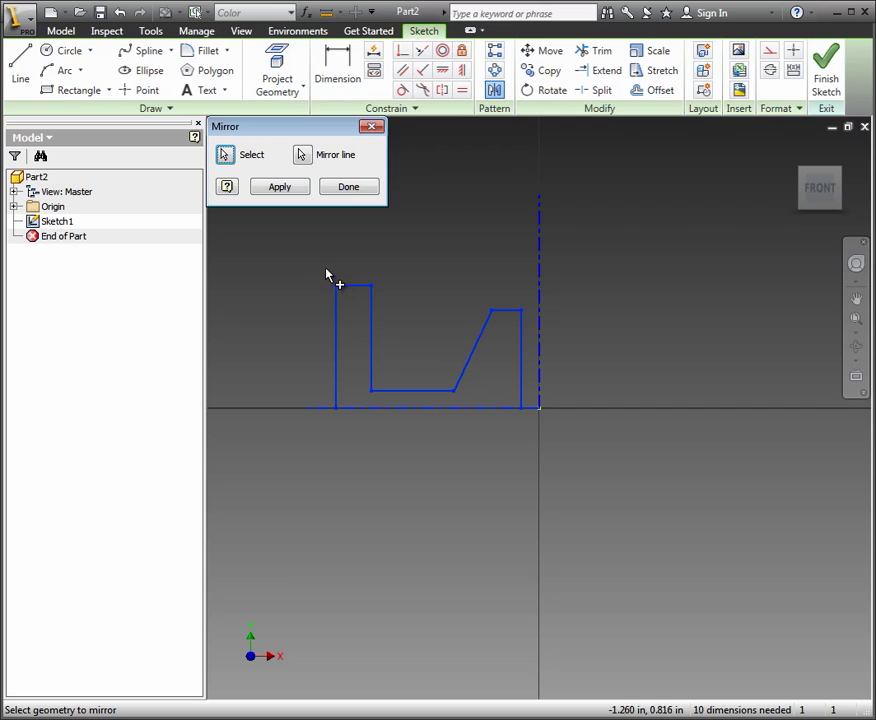
{"action": "mouse_move", "coordinate": [326, 268]}
{"action": "left_mouse_down"}
{"action": "mouse_move", "coordinate": [389, 336]}
{"action": "mouse_move", "coordinate": [536, 447]}
{"action": "left_mouse_up"}
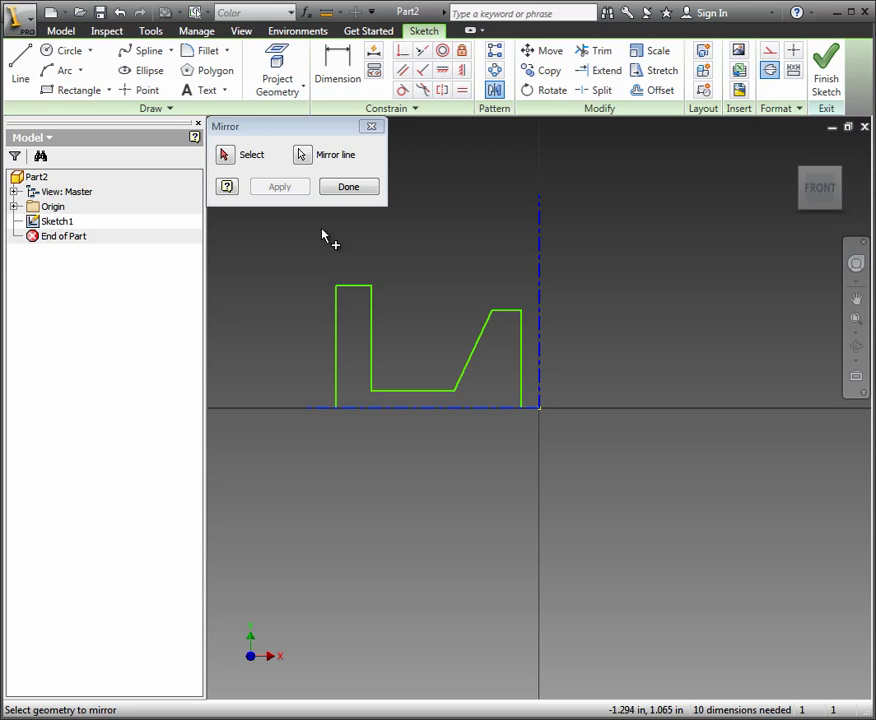
{"action": "left_click", "coordinate": [303, 155]}
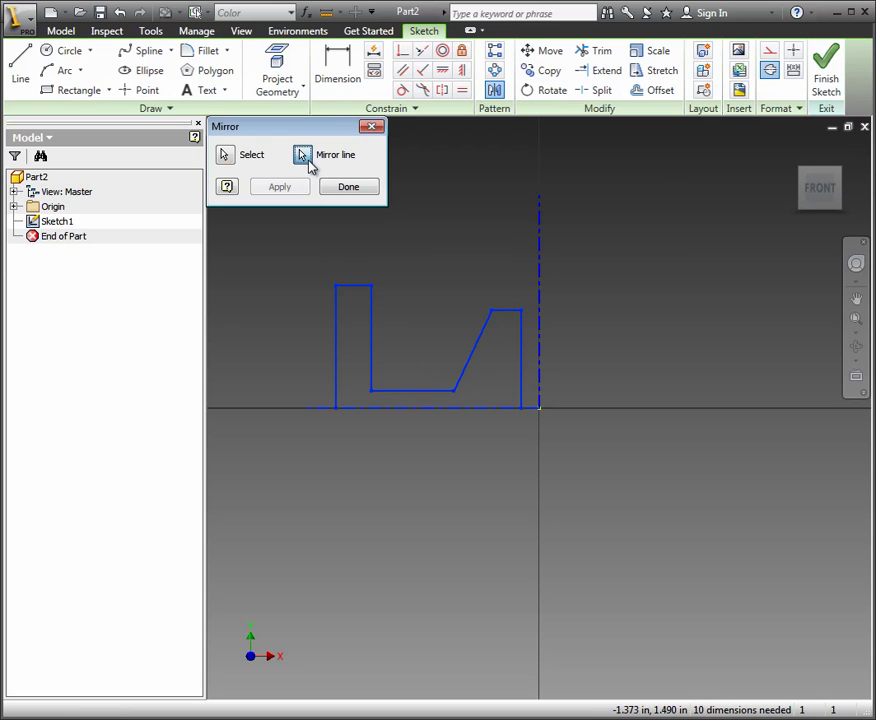
{"action": "left_click", "coordinate": [390, 408]}
{"action": "key", "text": "Escape"}
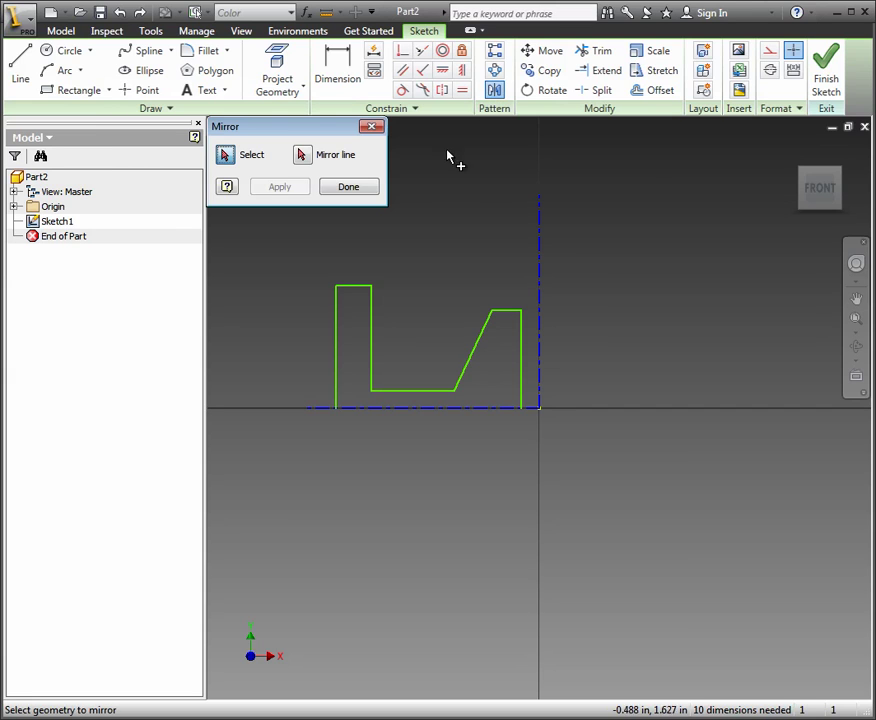
- Mirror the six individually picked profile lines across the horizontal centerline
{"action": "left_click", "coordinate": [336, 352]}
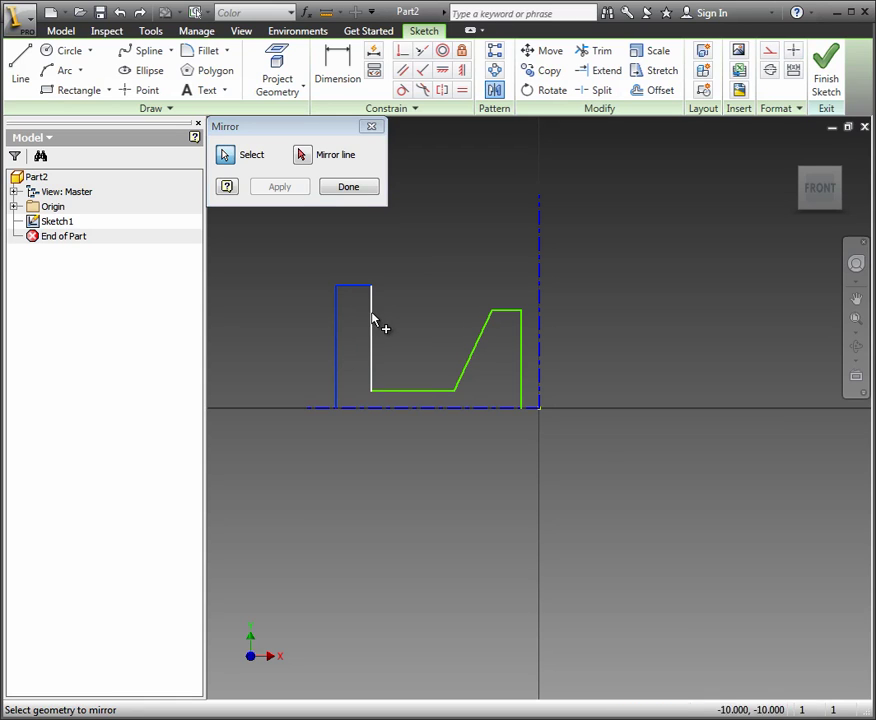
{"action": "left_click", "coordinate": [372, 325]}
{"action": "left_click", "coordinate": [418, 390]}
{"action": "left_click", "coordinate": [470, 366]}
{"action": "left_click", "coordinate": [510, 312]}
{"action": "left_click", "coordinate": [527, 380]}
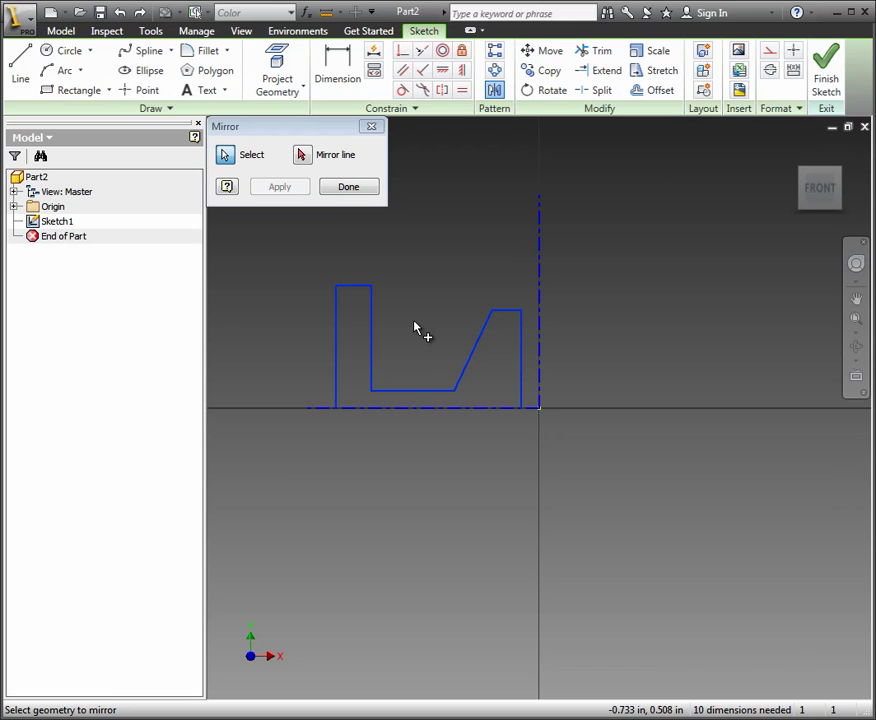
{"action": "left_click", "coordinate": [303, 155]}
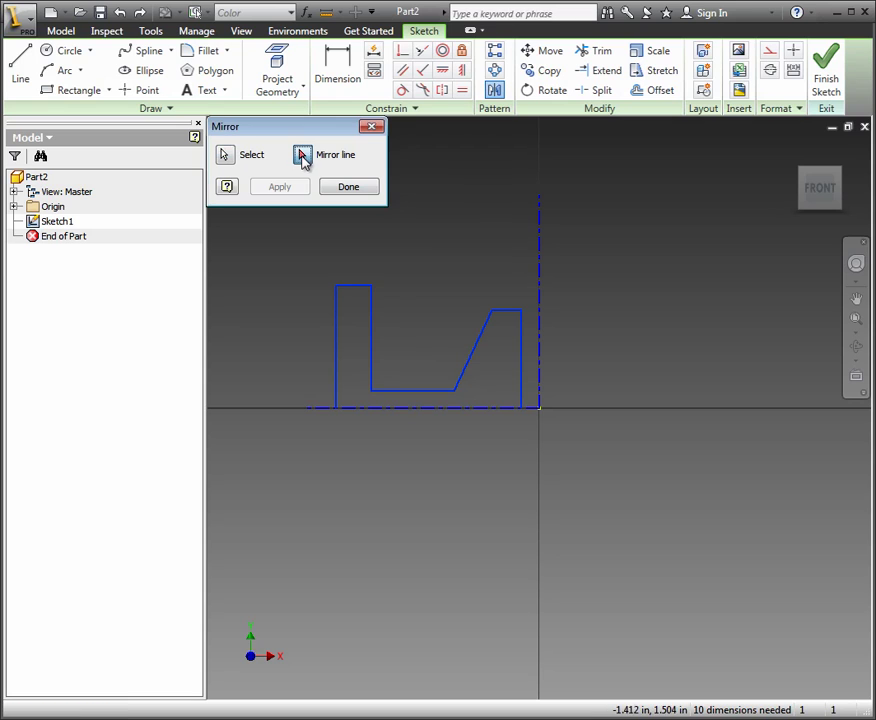
{"action": "left_click", "coordinate": [388, 410]}
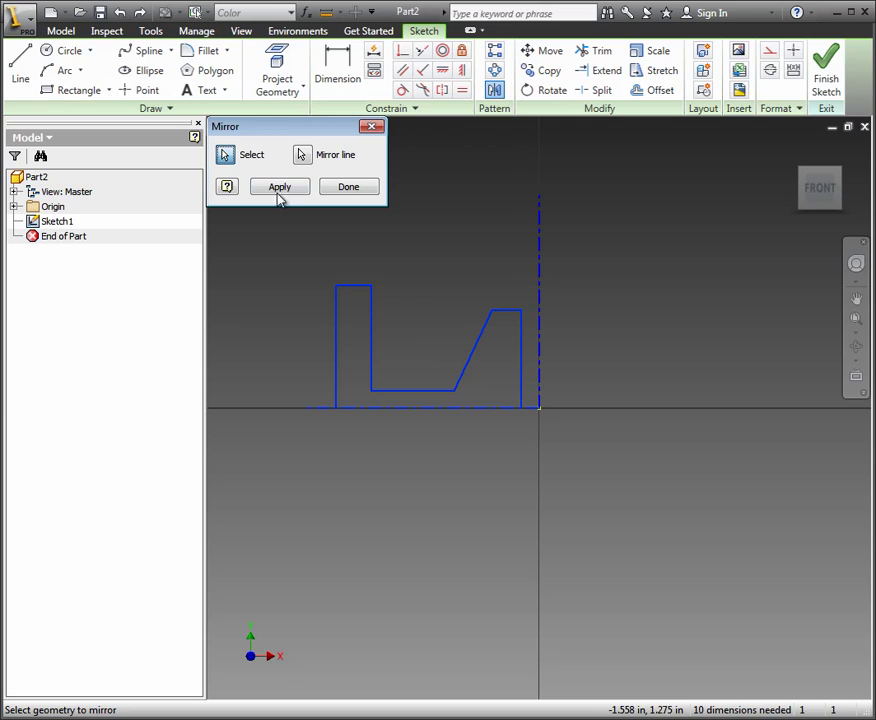
{"action": "left_click", "coordinate": [279, 190]}
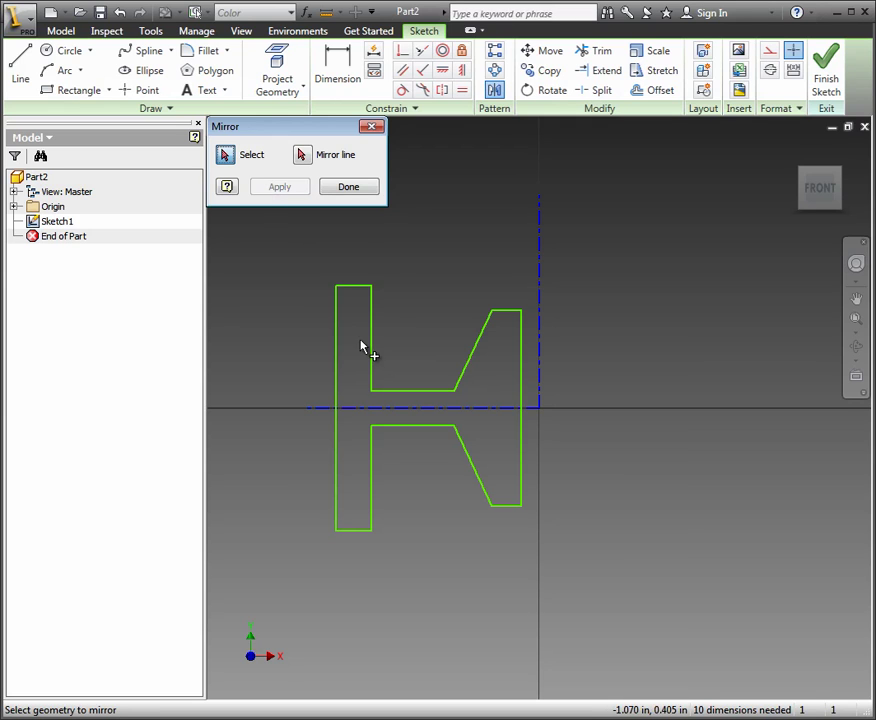
{"action": "left_click", "coordinate": [345, 189]}
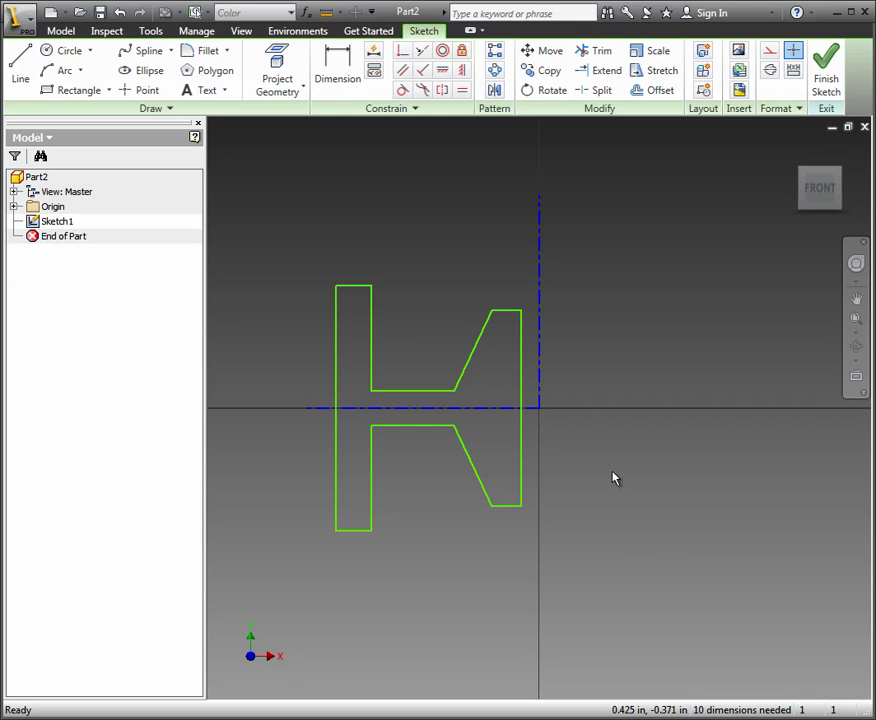
{"action": "left_click", "coordinate": [340, 67]}
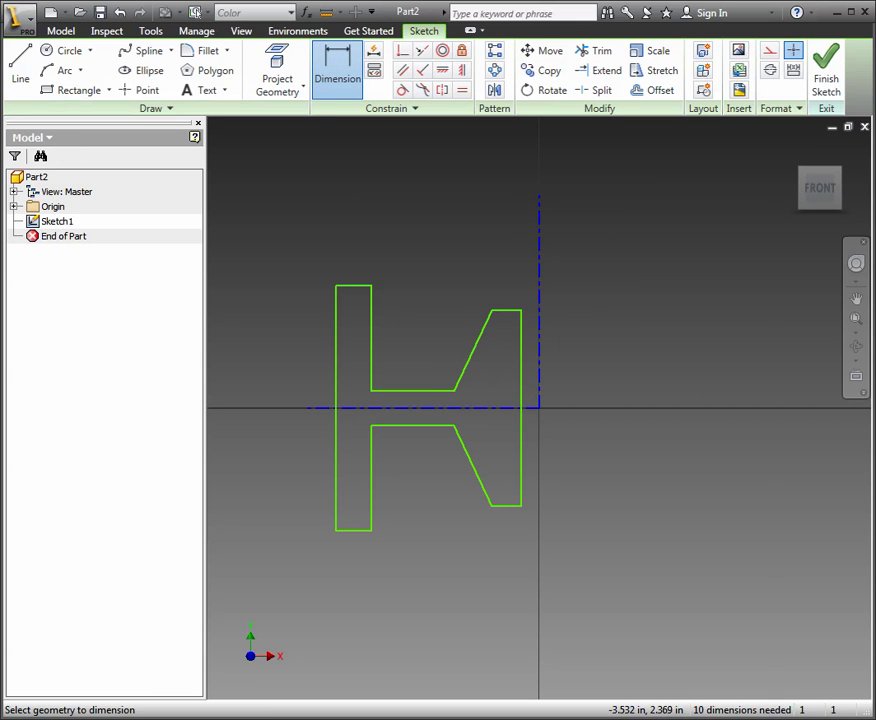
{"action": "key", "text": "alt+Tab"}
{"action": "scroll", "coordinate": [200, 418], "scroll_direction": "down", "scroll_amount": 10}
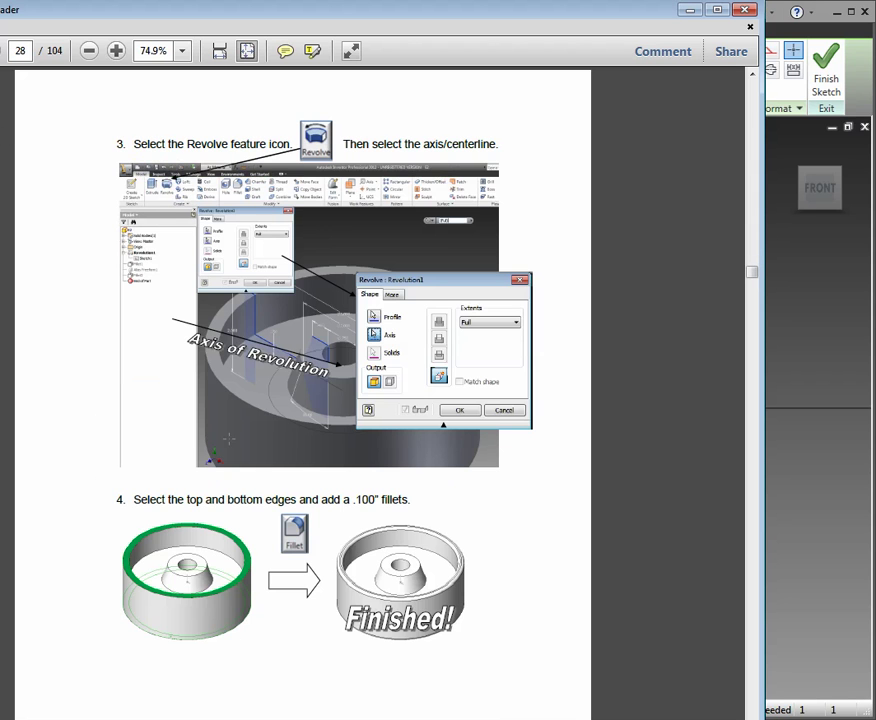
{"action": "scroll", "coordinate": [277, 436], "scroll_direction": "up", "scroll_amount": 5}
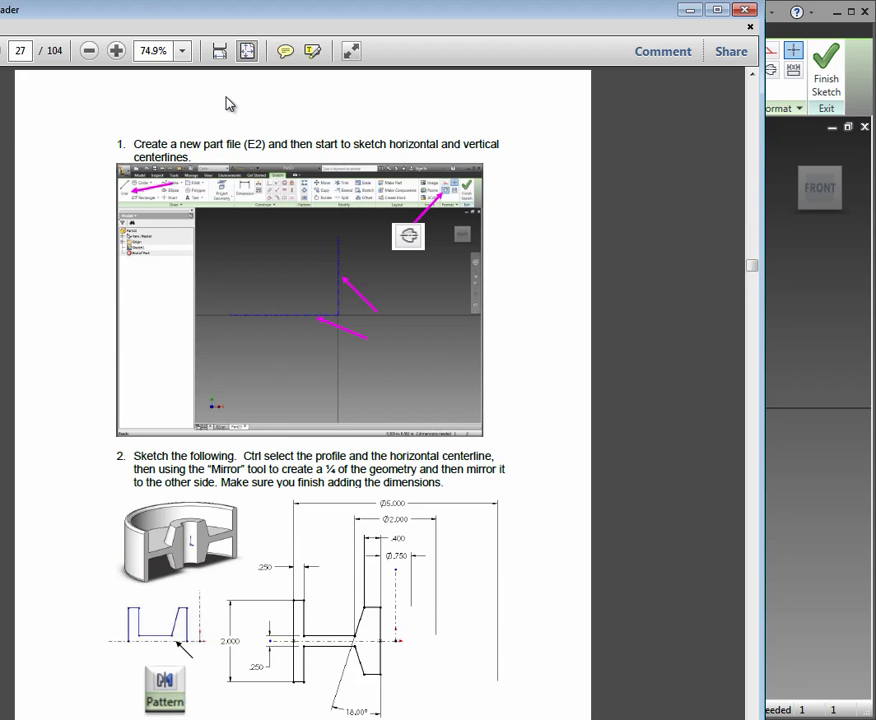
{"action": "left_click", "coordinate": [116, 52]}
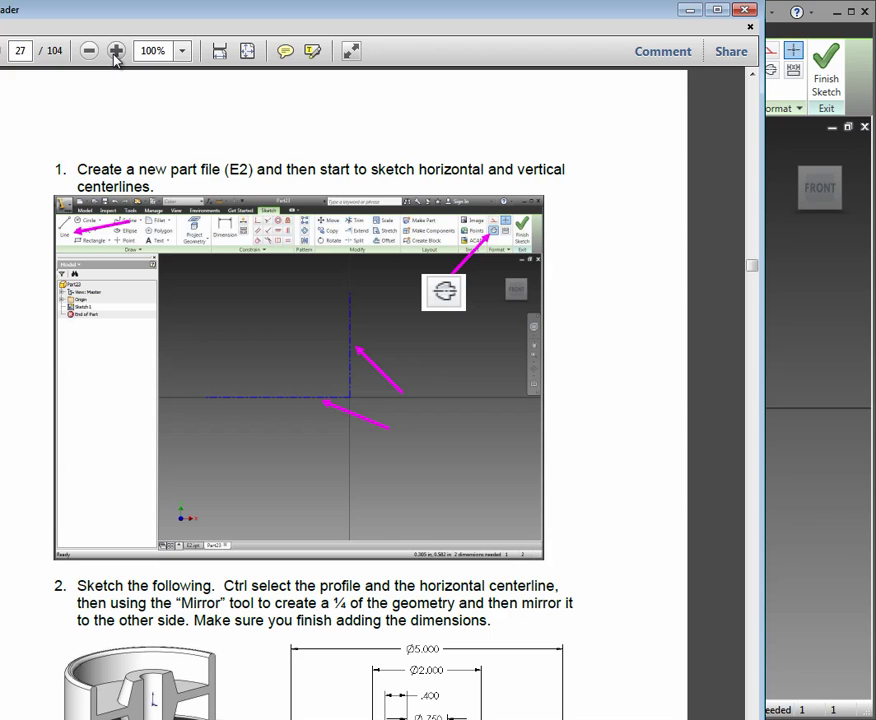
{"action": "scroll", "coordinate": [578, 427], "scroll_direction": "down", "scroll_amount": 3}
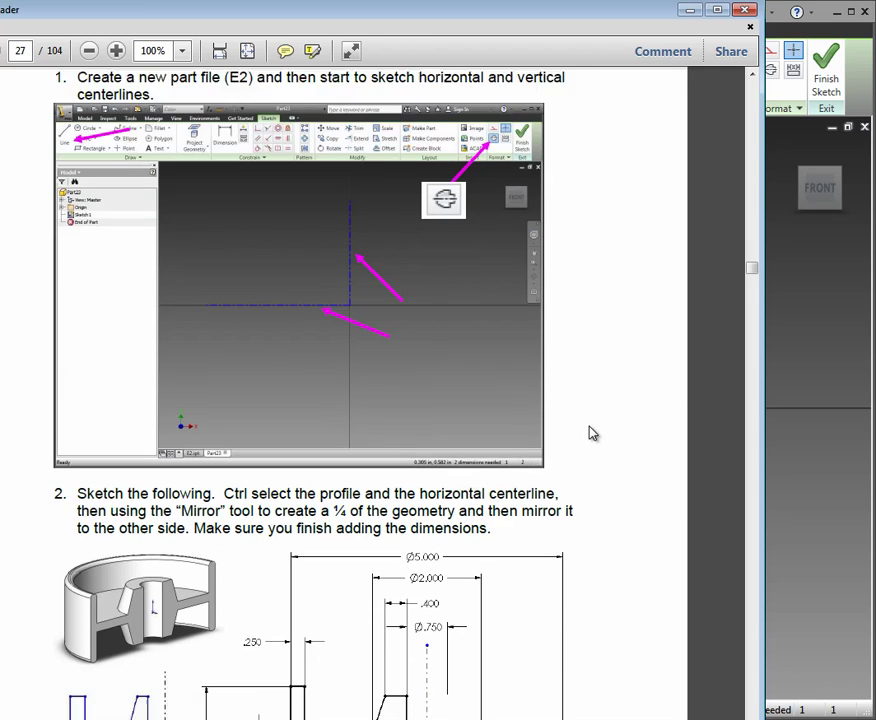
{"action": "scroll", "coordinate": [578, 427], "scroll_direction": "down", "scroll_amount": 4}
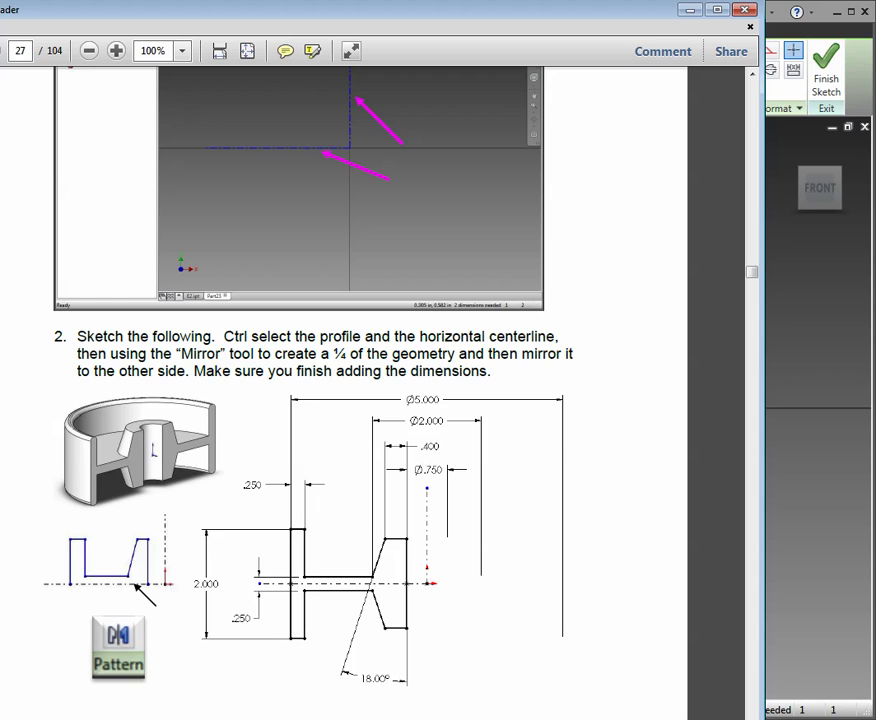
{"action": "left_click", "coordinate": [868, 108]}
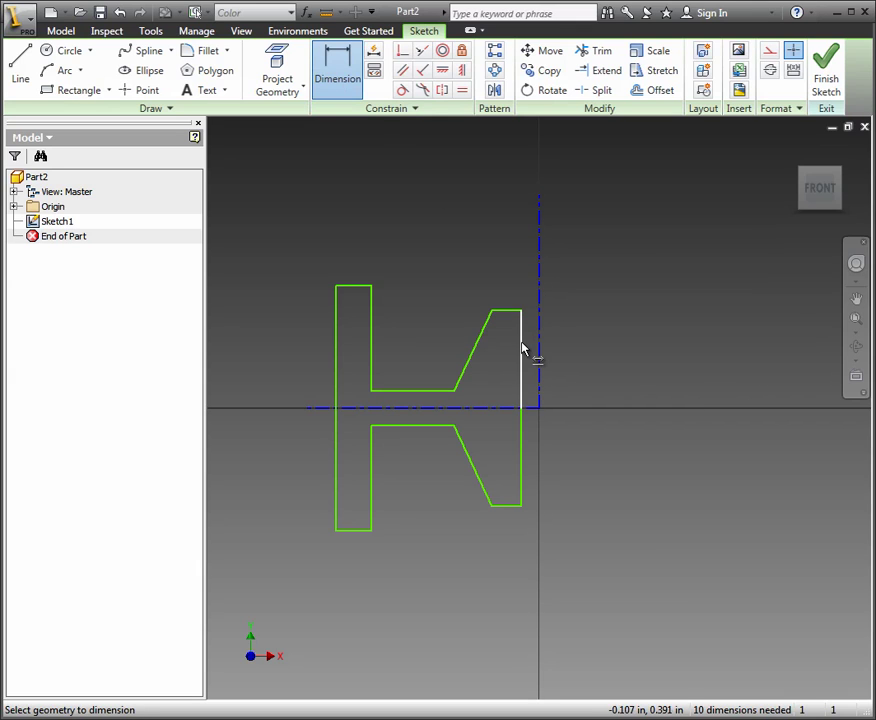
- Dimension the central bore as Ø.750 from the inner vertical edge to the axis
{"action": "left_click", "coordinate": [521, 350]}
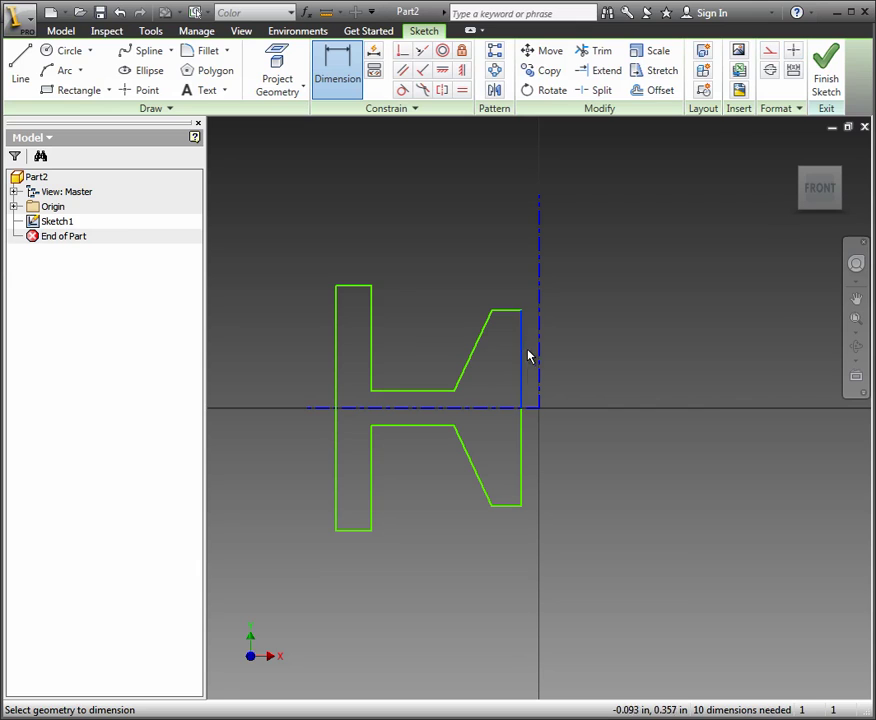
{"action": "left_click", "coordinate": [539, 342]}
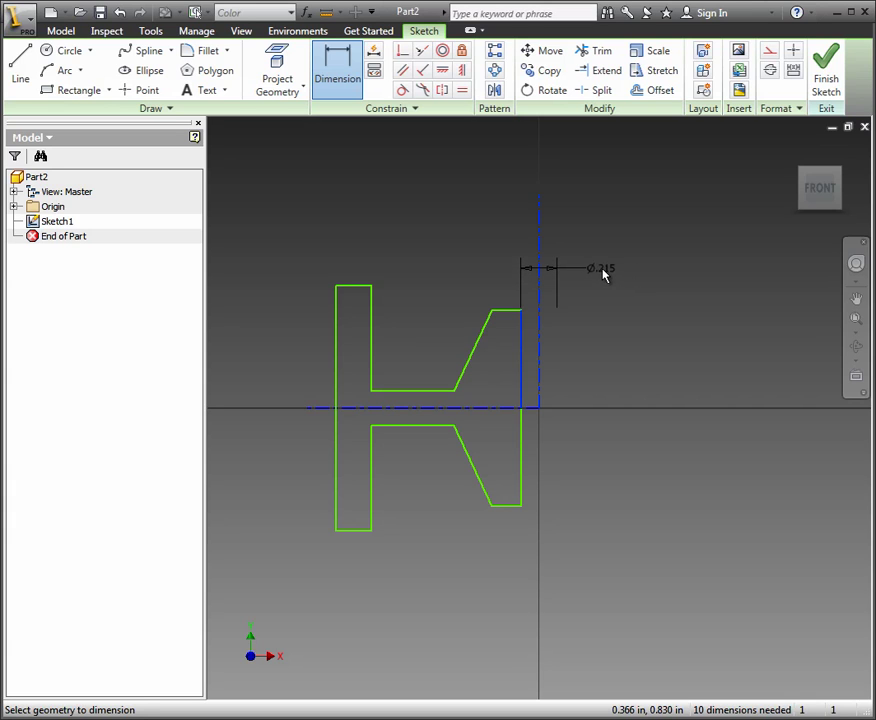
{"action": "left_click", "coordinate": [603, 275]}
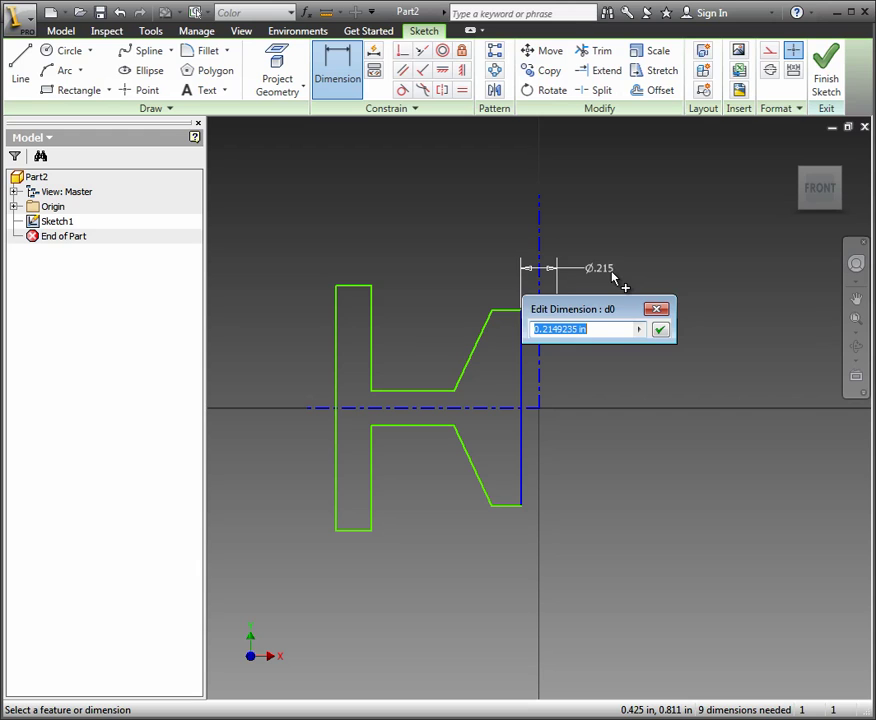
{"action": "type", "text": ".75"}
{"action": "key", "text": "Return"}
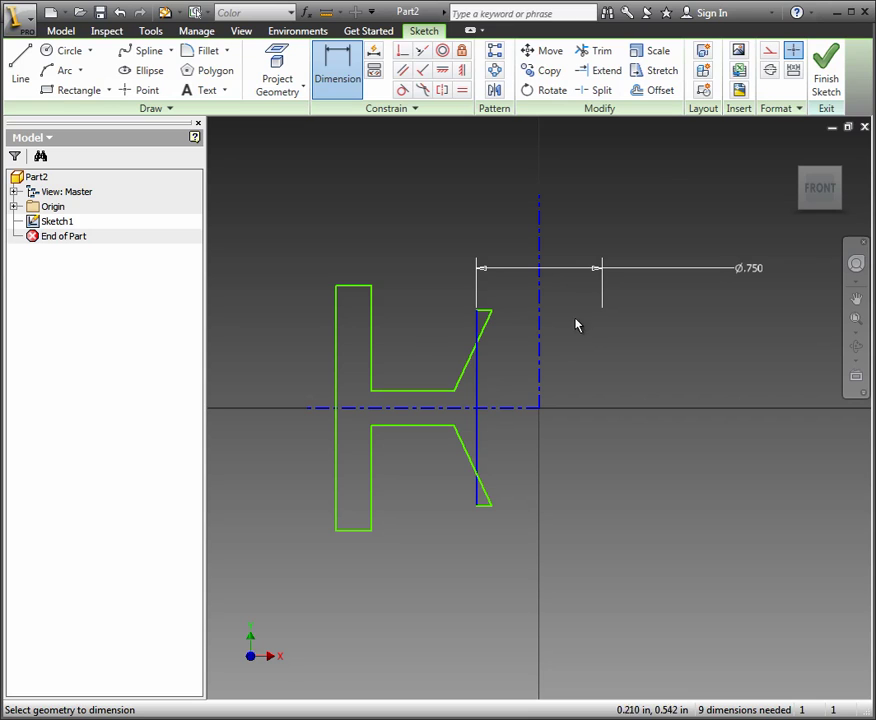
{"action": "key", "text": "Escape"}
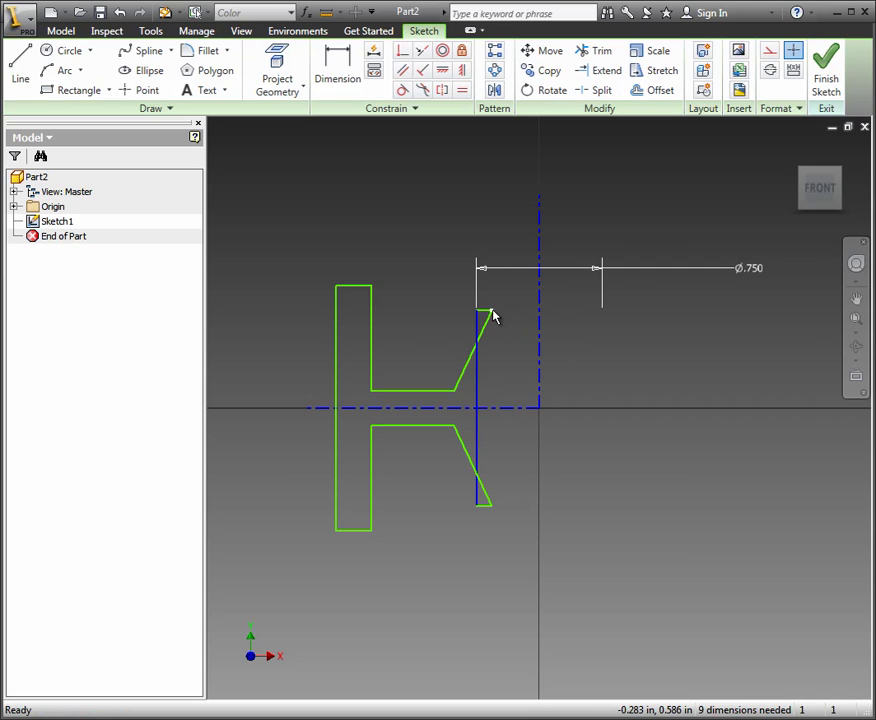
- Drag the walls and boss lines left and up to widen the cup toward the drawing's proportions
{"action": "mouse_move", "coordinate": [477, 315]}
{"action": "left_mouse_down"}
{"action": "mouse_move", "coordinate": [486, 320]}
{"action": "mouse_move", "coordinate": [463, 308]}
{"action": "left_mouse_up"}
{"action": "left_click_drag", "start_coordinate": [455, 391], "coordinate": [424, 384]}
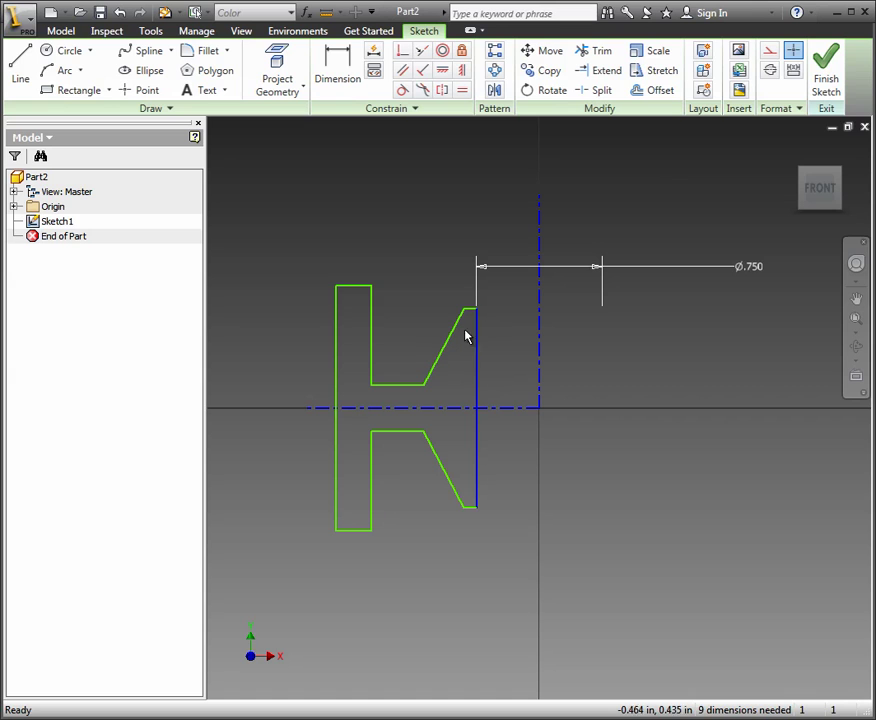
{"action": "left_click_drag", "start_coordinate": [337, 378], "coordinate": [280, 383]}
{"action": "left_click_drag", "start_coordinate": [371, 362], "coordinate": [307, 355]}
{"action": "left_click_drag", "start_coordinate": [446, 350], "coordinate": [424, 362]}
{"action": "mouse_move", "coordinate": [463, 313]}
{"action": "left_mouse_down"}
{"action": "mouse_move", "coordinate": [475, 295]}
{"action": "mouse_move", "coordinate": [467, 293]}
{"action": "left_mouse_up"}
{"action": "left_click", "coordinate": [338, 72]}
- Dimension the boss top length at .400 and the taper angle at 18°
{"action": "left_click", "coordinate": [464, 290]}
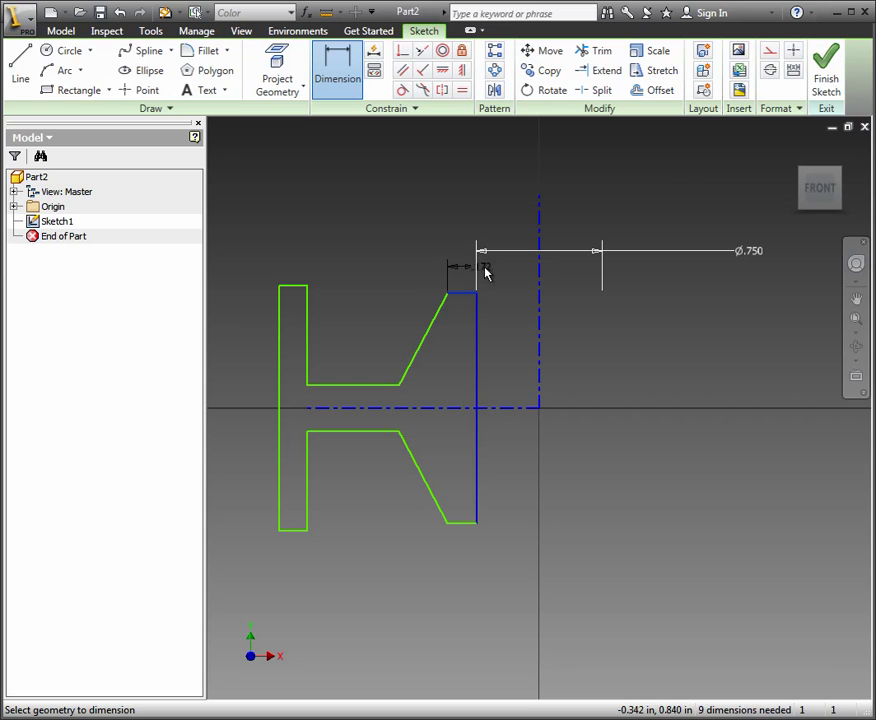
{"action": "left_click", "coordinate": [412, 272]}
{"action": "type", "text": ".4"}
{"action": "key", "text": "Return"}
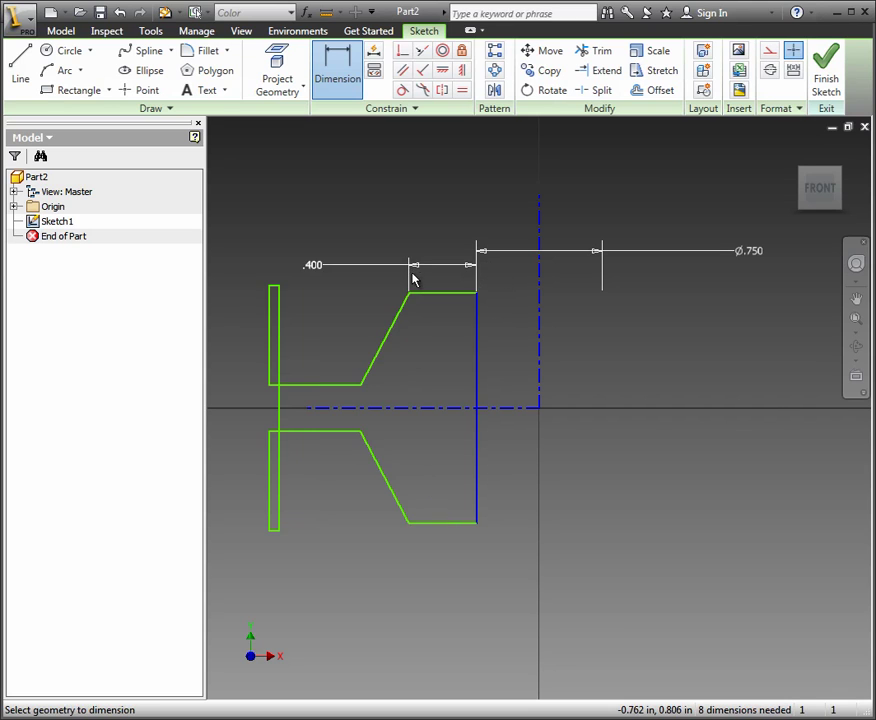
{"action": "left_click", "coordinate": [379, 352]}
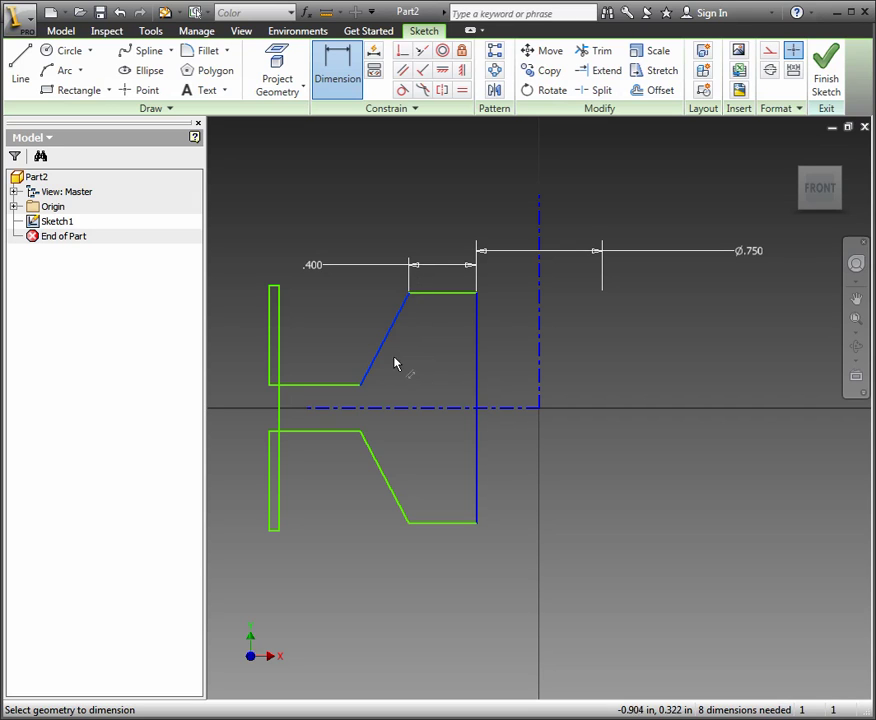
{"action": "left_click", "coordinate": [477, 396]}
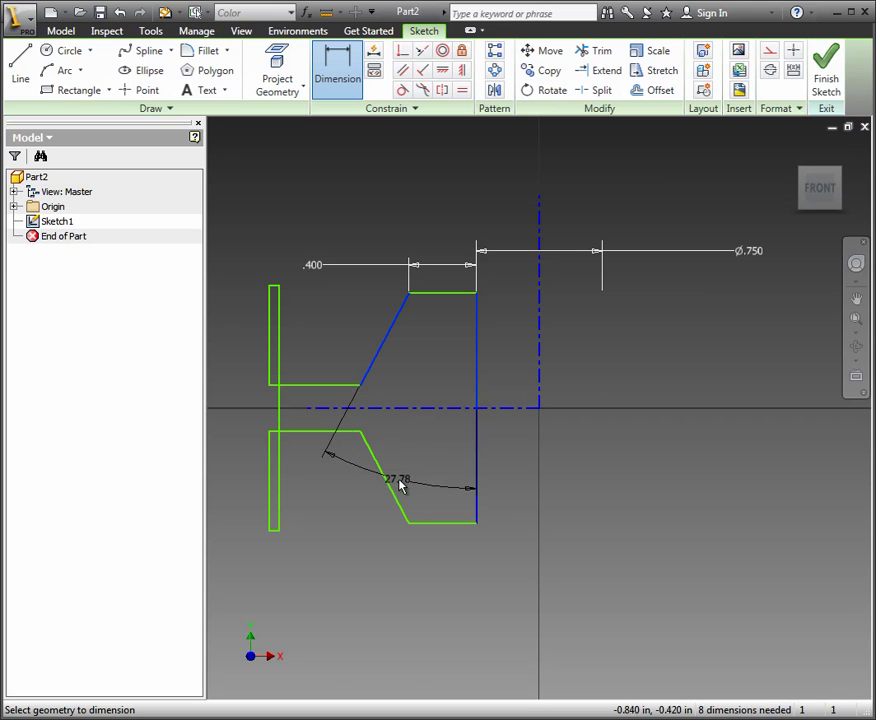
{"action": "left_click", "coordinate": [405, 550]}
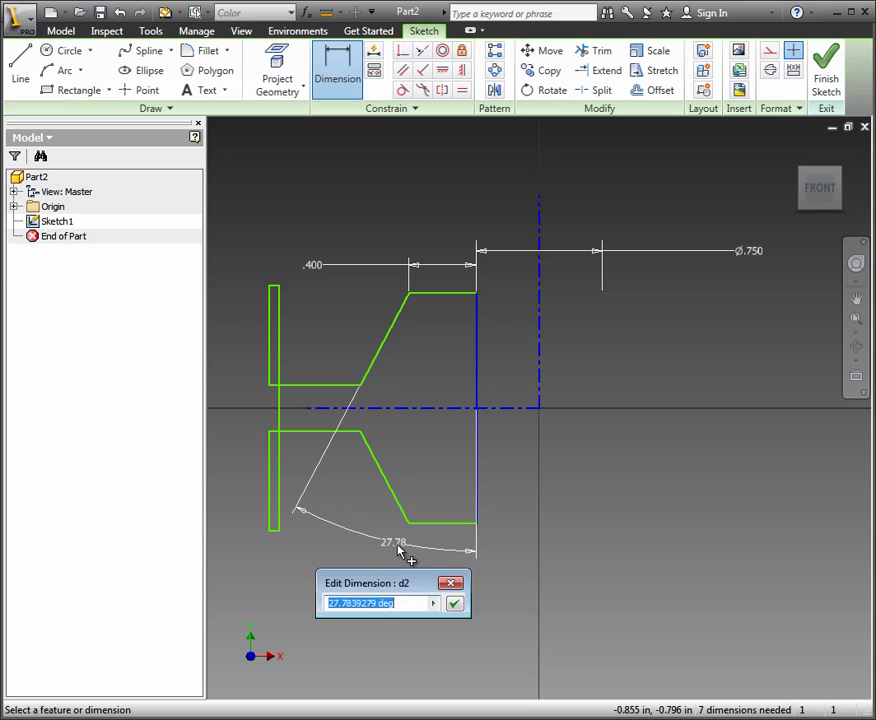
{"action": "type", "text": "18"}
{"action": "key", "text": "Return"}
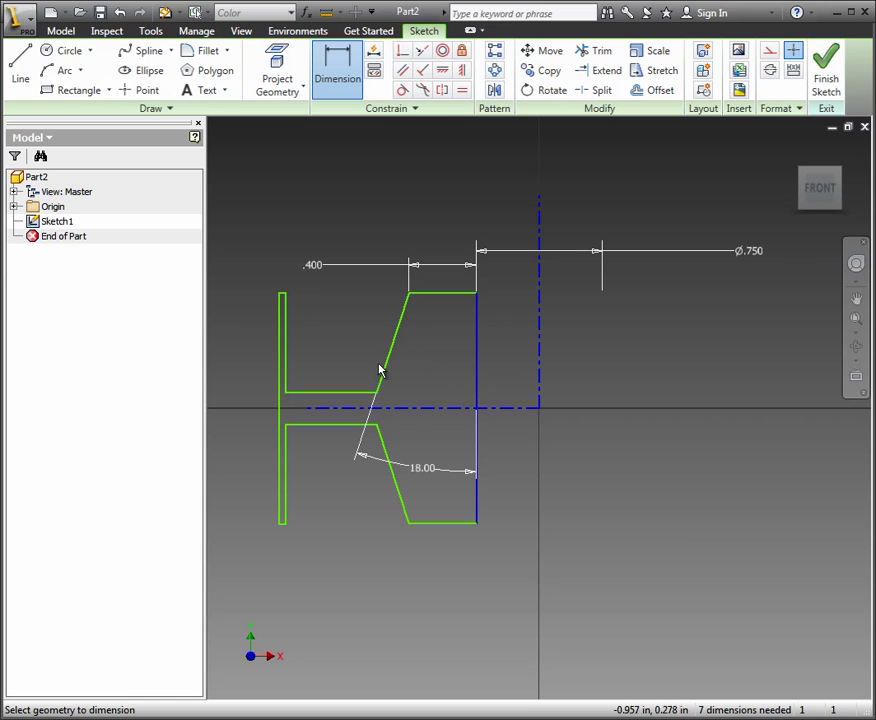
- Set the slot width to .250 and the left wall thickness to .250
{"action": "left_click", "coordinate": [352, 396]}
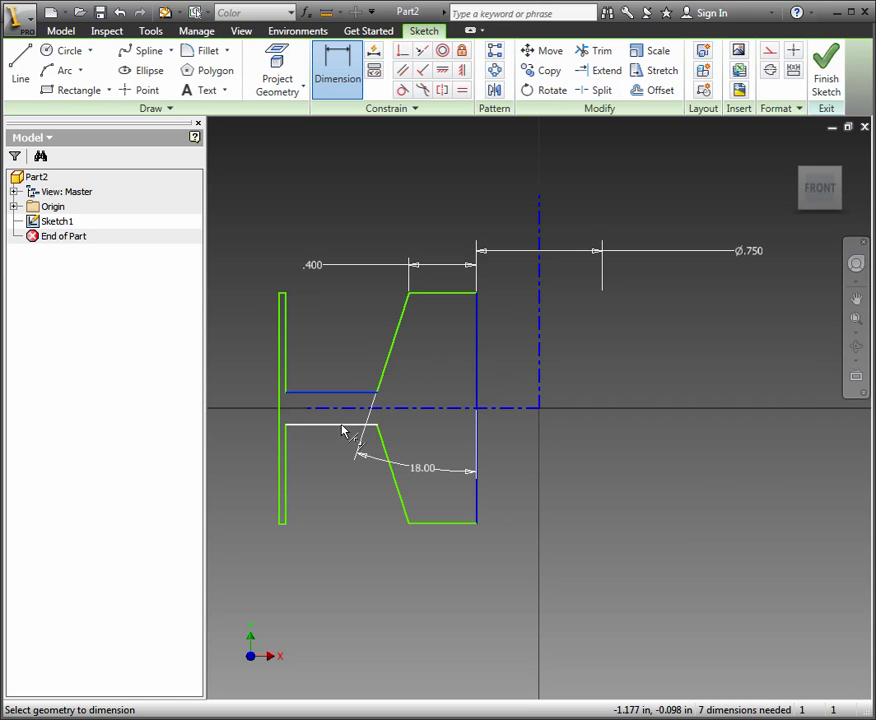
{"action": "left_click", "coordinate": [345, 426]}
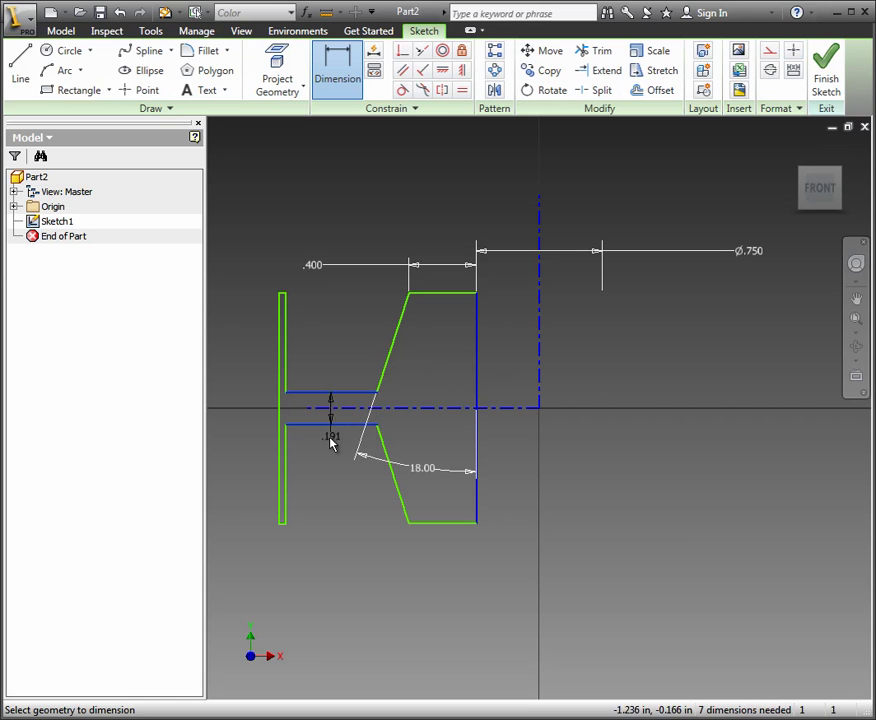
{"action": "left_click", "coordinate": [255, 450]}
{"action": "type", "text": ".25"}
{"action": "key", "text": "Return"}
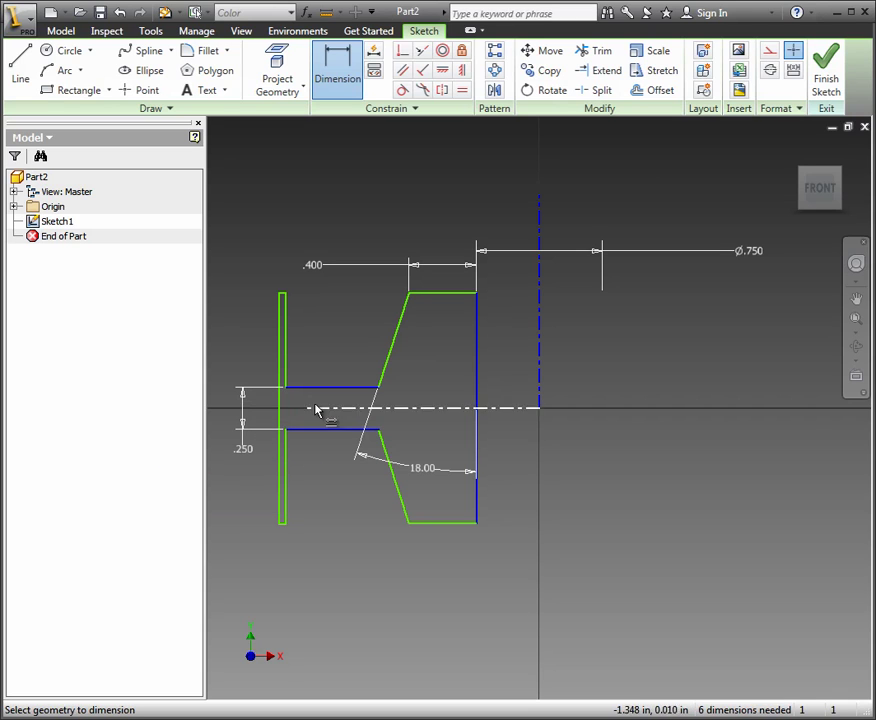
{"action": "left_click", "coordinate": [283, 340]}
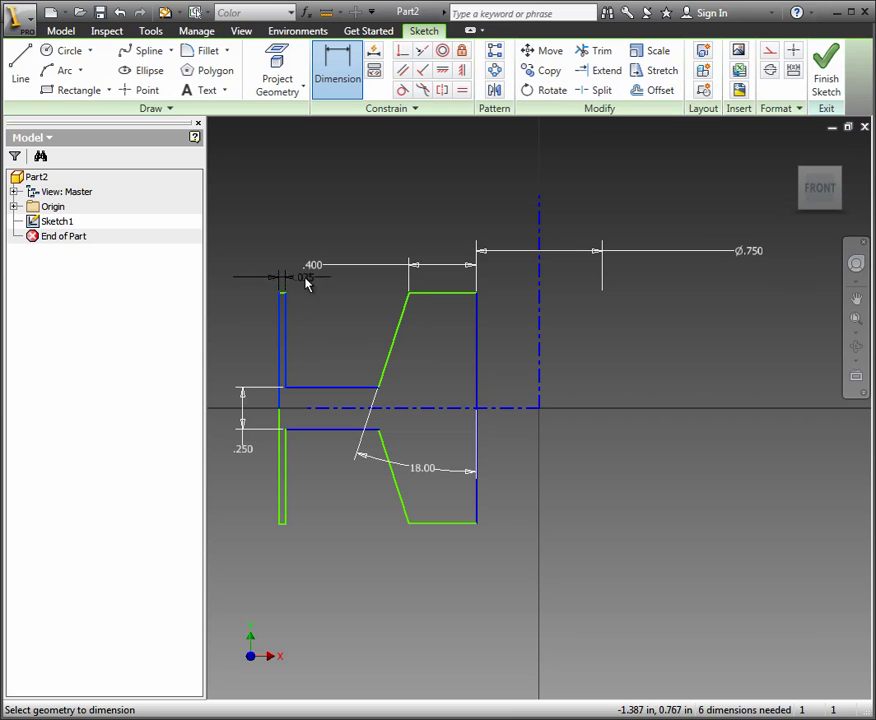
{"action": "left_click", "coordinate": [245, 281]}
{"action": "type", "text": ".25"}
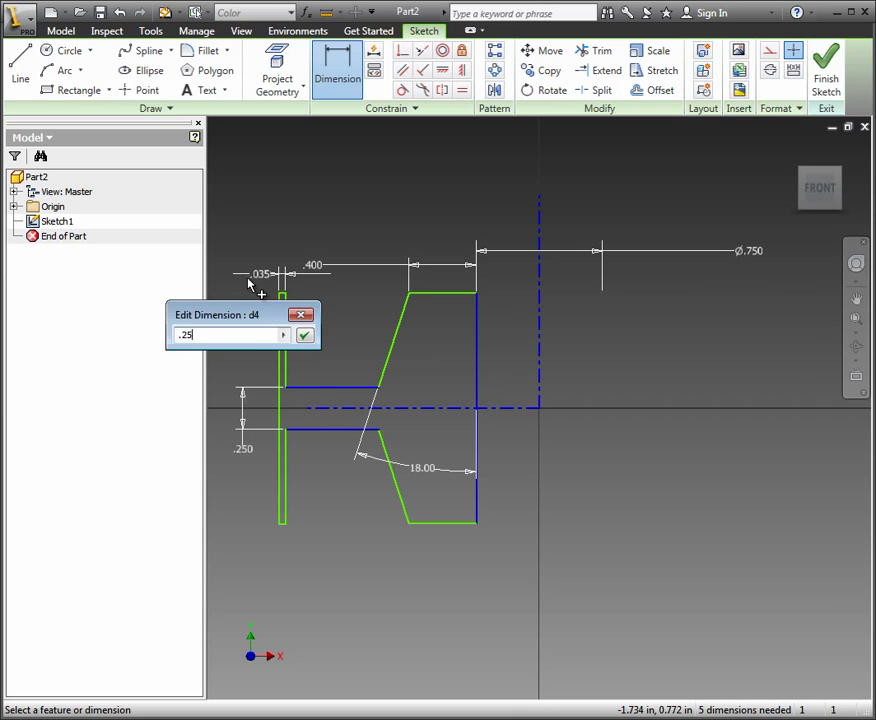
{"action": "key", "text": "Return"}
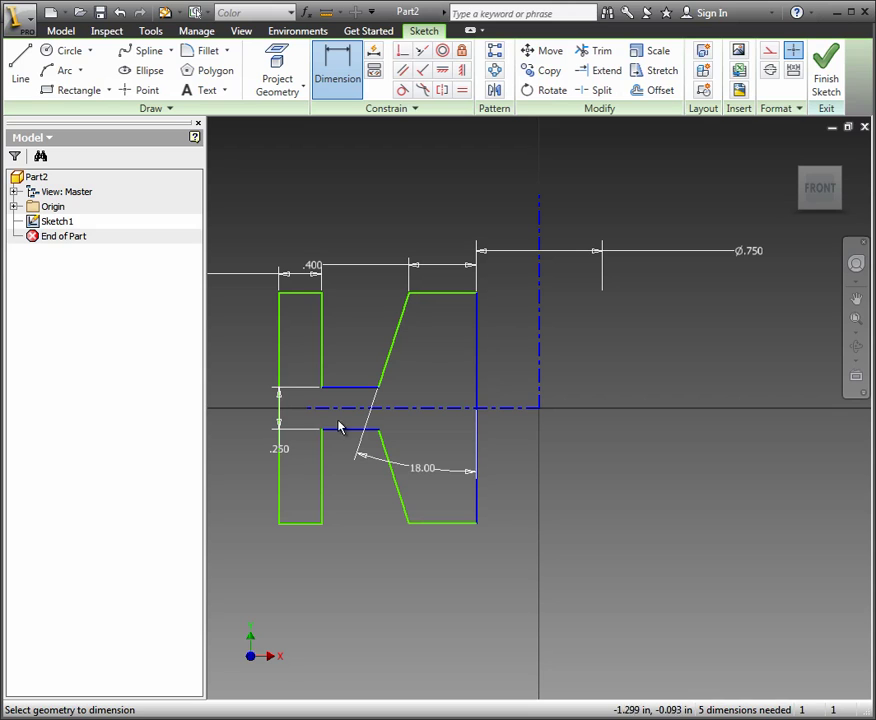
- Add a Ø5.000 overall diameter from the outer left edge to the axis
{"action": "left_click", "coordinate": [279, 341]}
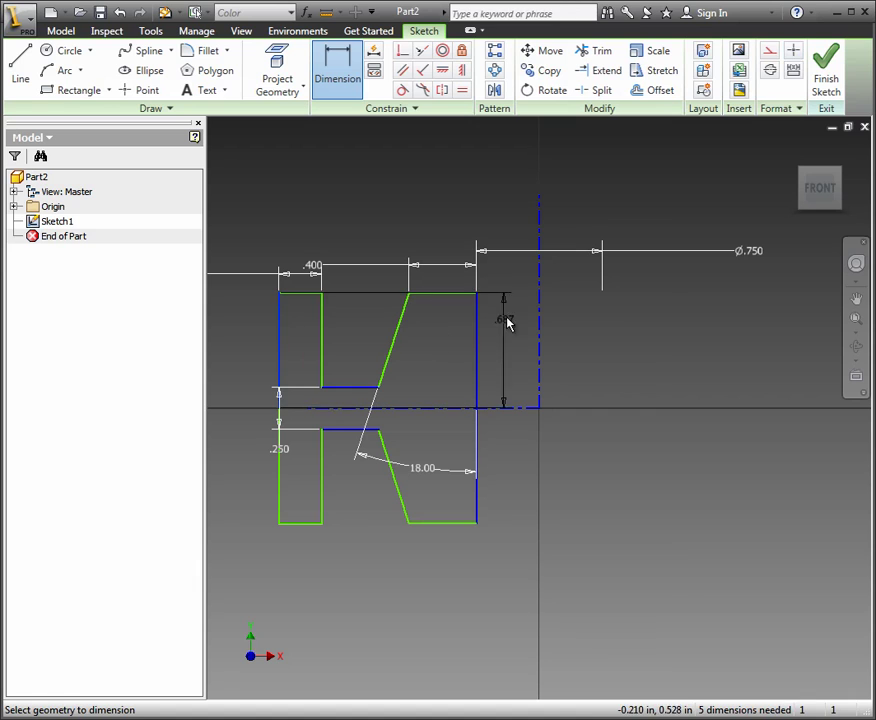
{"action": "left_click", "coordinate": [540, 310]}
{"action": "left_click", "coordinate": [571, 200]}
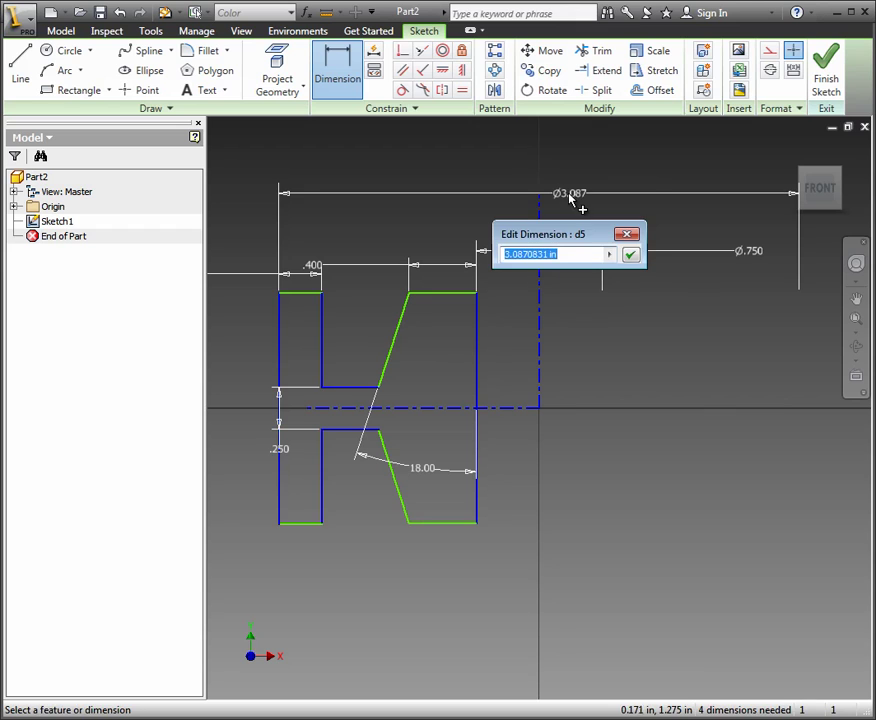
{"action": "type", "text": "5"}
{"action": "key", "text": "Return"}
{"action": "scroll", "coordinate": [566, 418], "scroll_direction": "down", "scroll_amount": 2}
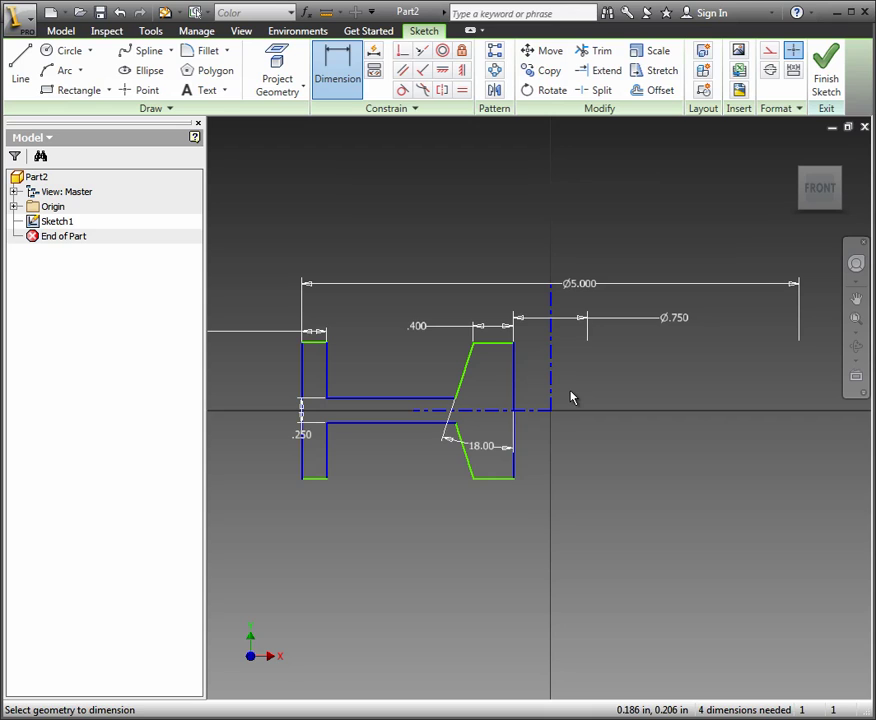
- Move the .250, 18.00°, Ø.750 and .400 dimensions to clear spots away from the profile
{"action": "key", "text": "Escape"}
{"action": "scroll", "coordinate": [397, 373], "scroll_direction": "down", "scroll_amount": 2}
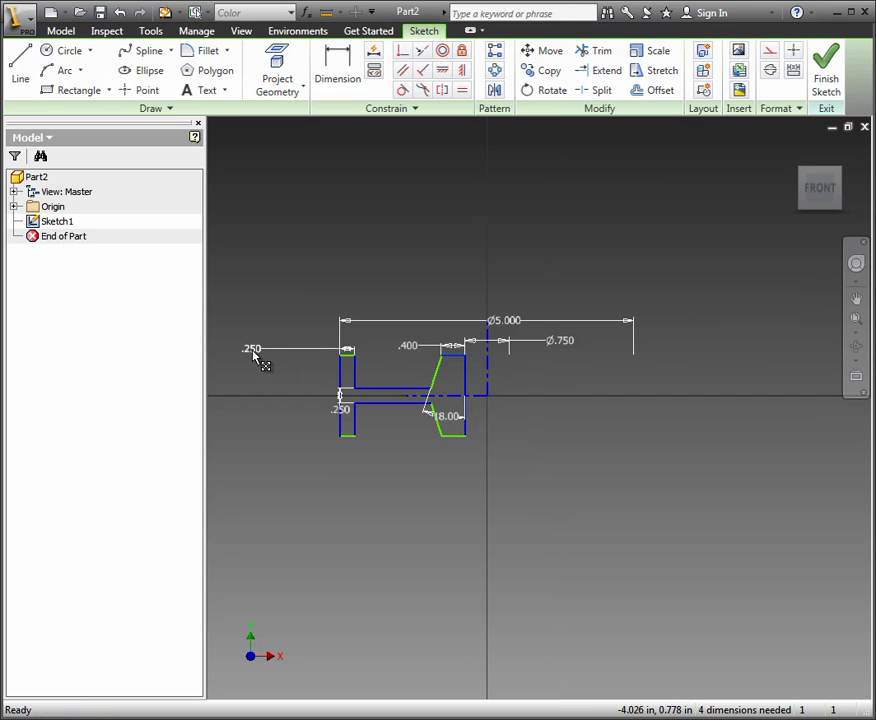
{"action": "left_click_drag", "start_coordinate": [254, 354], "coordinate": [386, 353]}
{"action": "scroll", "coordinate": [475, 358], "scroll_direction": "up", "scroll_amount": 4}
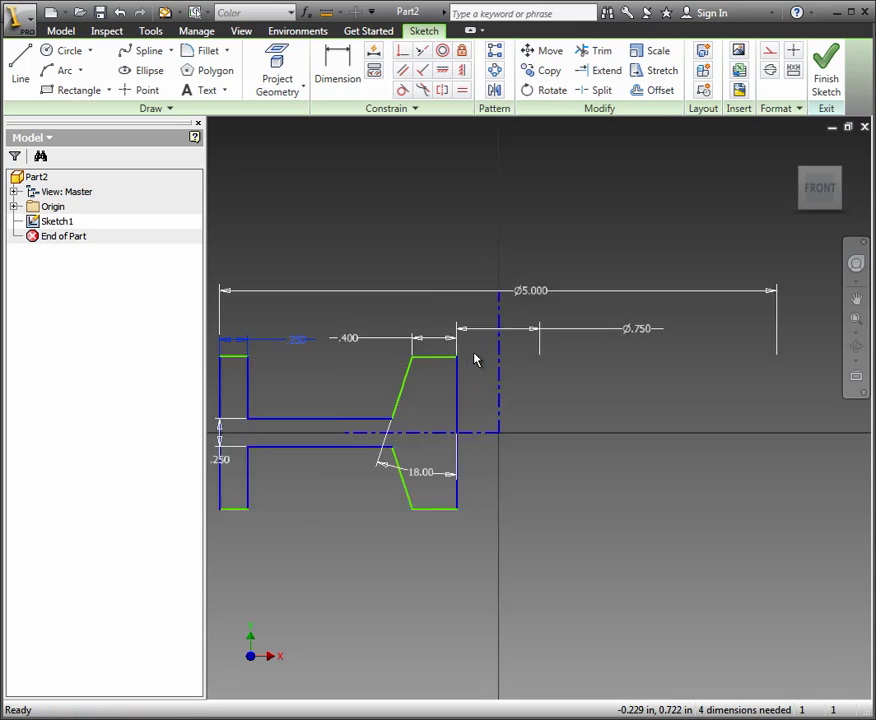
{"action": "scroll", "coordinate": [475, 358], "scroll_direction": "down", "scroll_amount": 2}
{"action": "left_click_drag", "start_coordinate": [305, 436], "coordinate": [276, 447]}
{"action": "left_click_drag", "start_coordinate": [440, 452], "coordinate": [425, 496]}
{"action": "mouse_move", "coordinate": [596, 350]}
{"action": "left_mouse_down"}
{"action": "mouse_move", "coordinate": [516, 356]}
{"action": "mouse_move", "coordinate": [483, 340]}
{"action": "mouse_move", "coordinate": [487, 294]}
{"action": "left_mouse_up"}
{"action": "scroll", "coordinate": [480, 355], "scroll_direction": "up", "scroll_amount": 3}
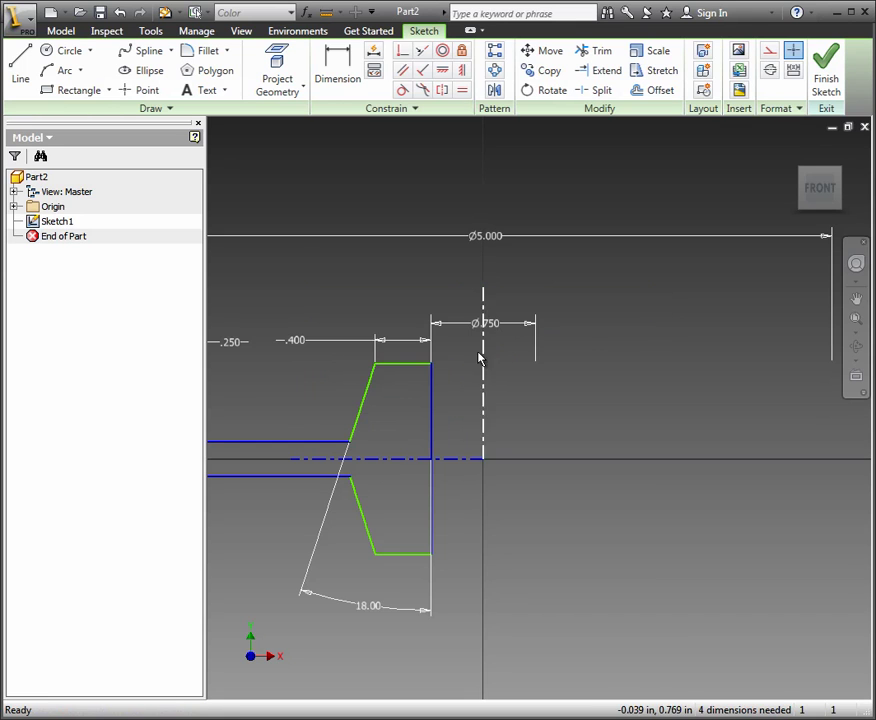
{"action": "left_click_drag", "start_coordinate": [307, 342], "coordinate": [405, 330]}
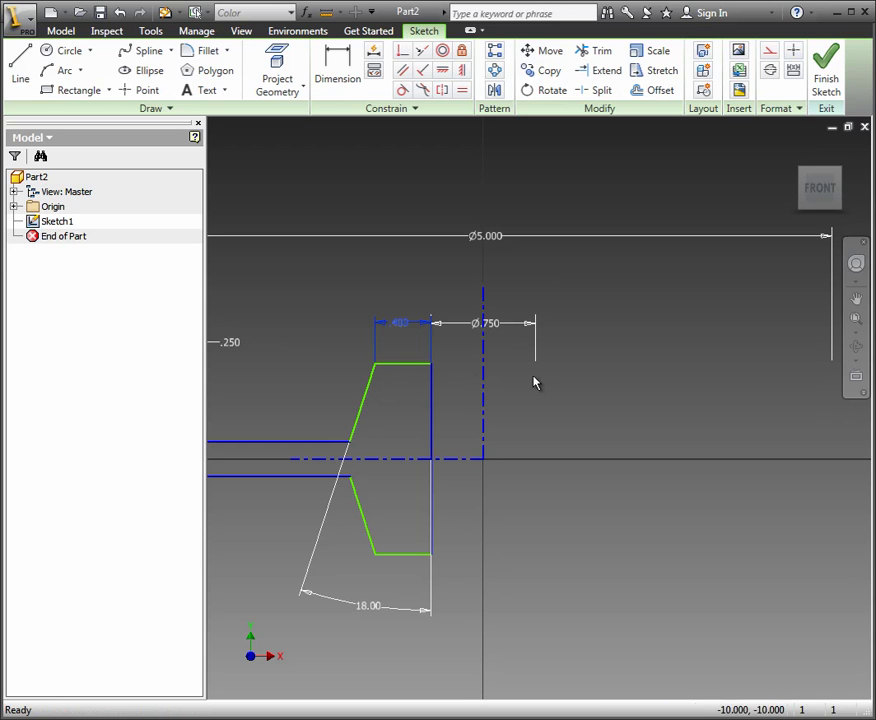
{"action": "left_click_drag", "start_coordinate": [500, 333], "coordinate": [496, 328]}
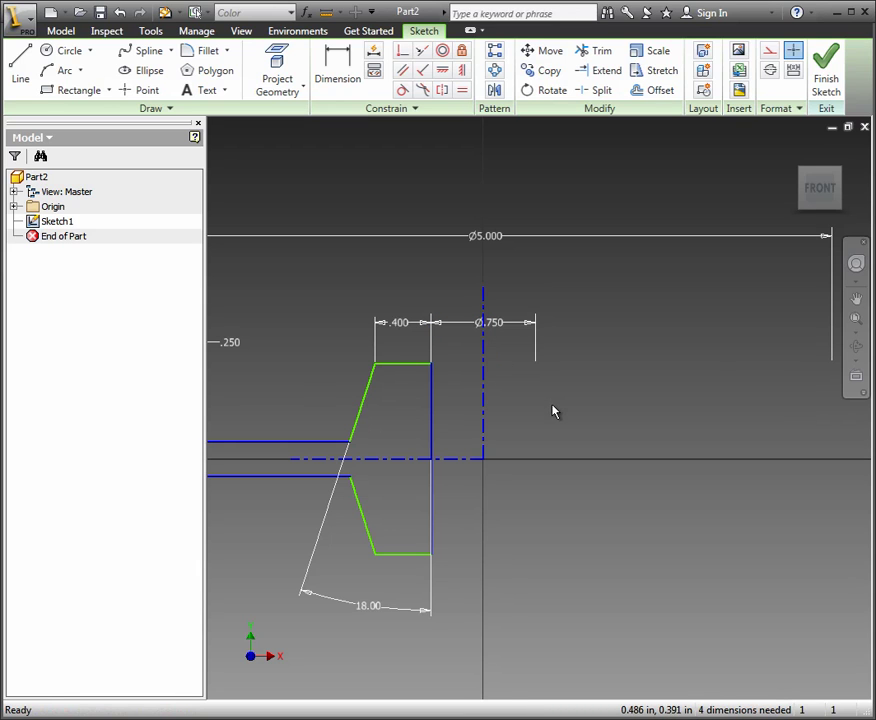
{"action": "scroll", "coordinate": [549, 407], "scroll_direction": "down", "scroll_amount": 2}
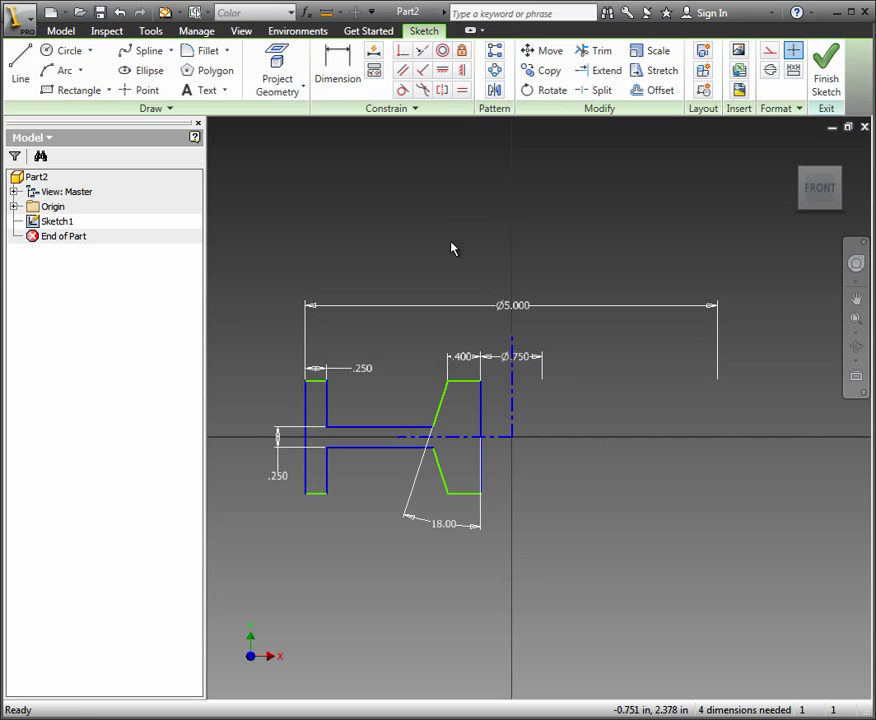
- Dimension the taper base as a Ø2.000 diameter to the centerline
{"action": "left_click", "coordinate": [340, 68]}
{"action": "scroll", "coordinate": [440, 430], "scroll_direction": "up", "scroll_amount": 2}
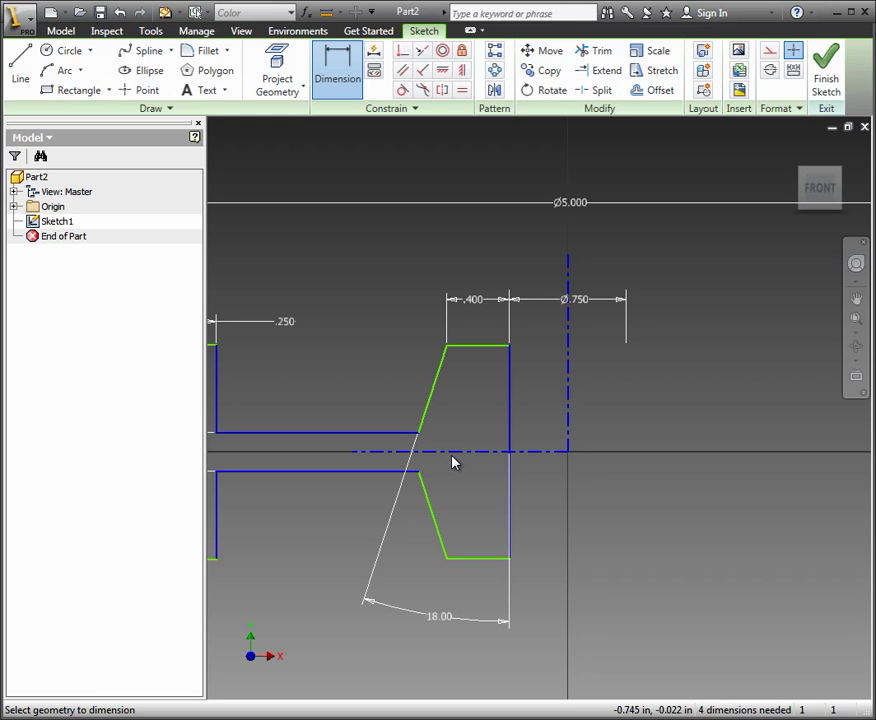
{"action": "left_click", "coordinate": [569, 359]}
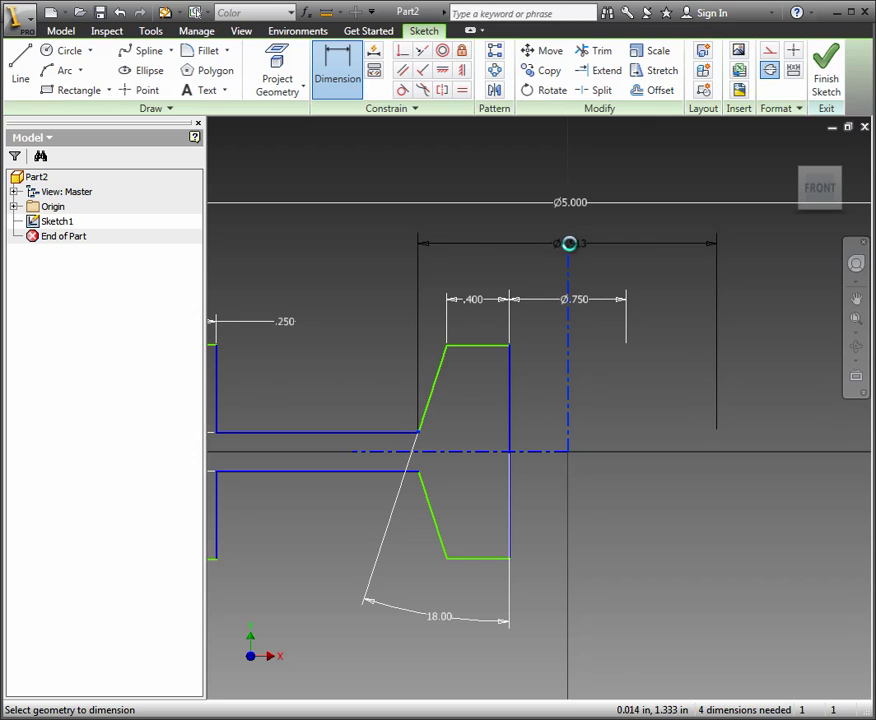
{"action": "left_click", "coordinate": [575, 245]}
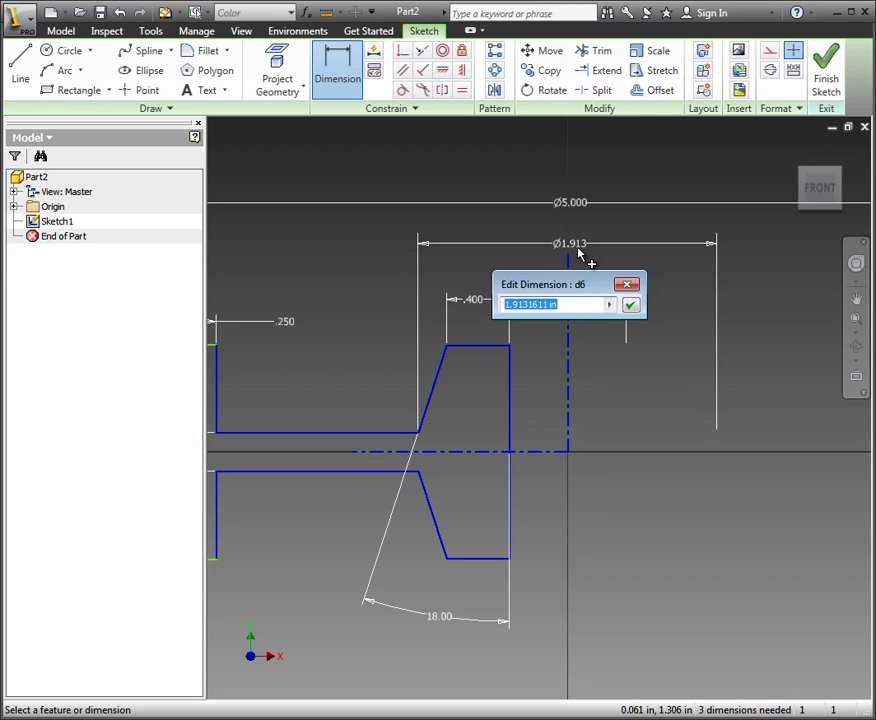
{"action": "type", "text": "2"}
{"action": "key", "text": "Return"}
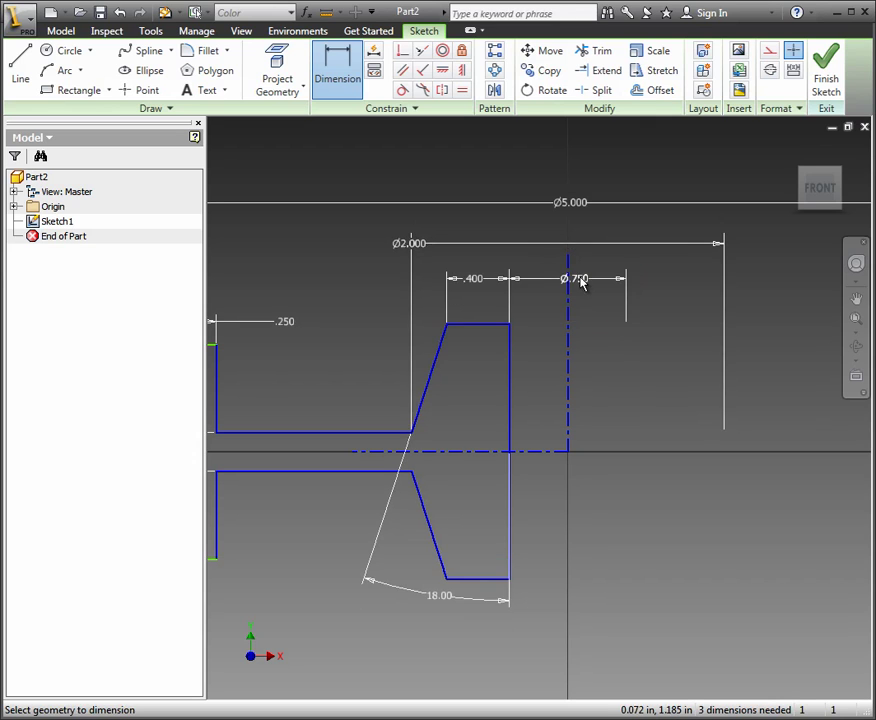
{"action": "left_click", "coordinate": [415, 247]}
{"action": "left_click", "coordinate": [468, 287]}
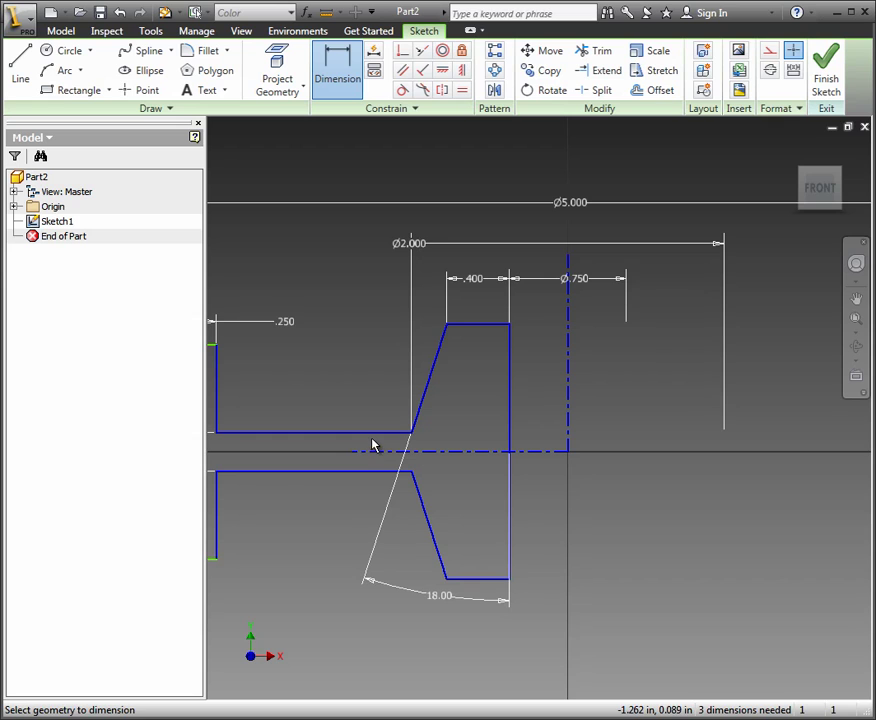
- Give the left rectangle a 2.000 height dimension
{"action": "scroll", "coordinate": [372, 453], "scroll_direction": "up", "scroll_amount": 3}
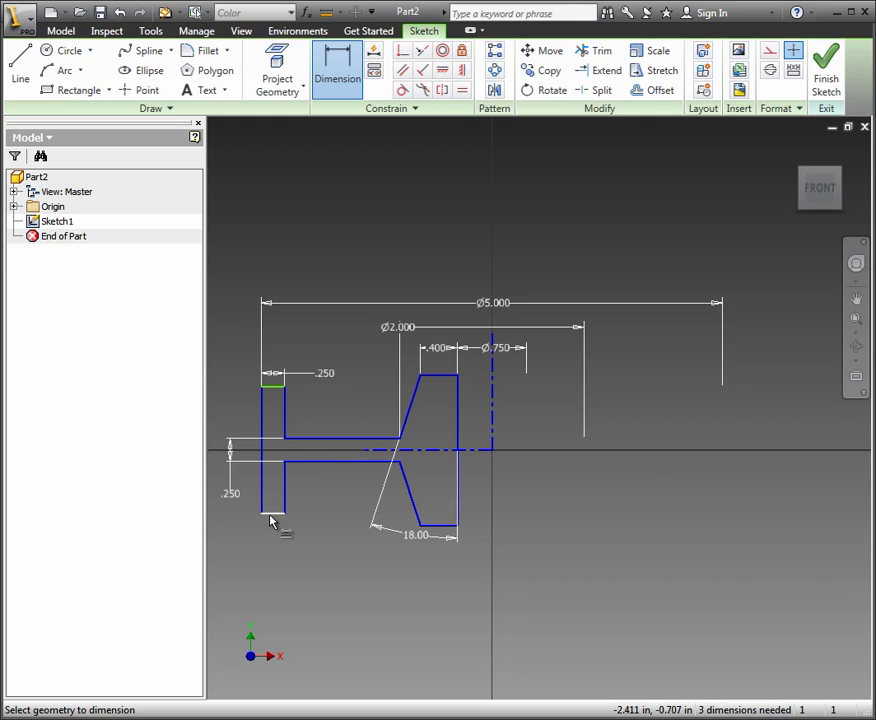
{"action": "left_click", "coordinate": [262, 432]}
{"action": "left_click", "coordinate": [223, 421]}
{"action": "type", "text": "2"}
{"action": "key", "text": "Return"}
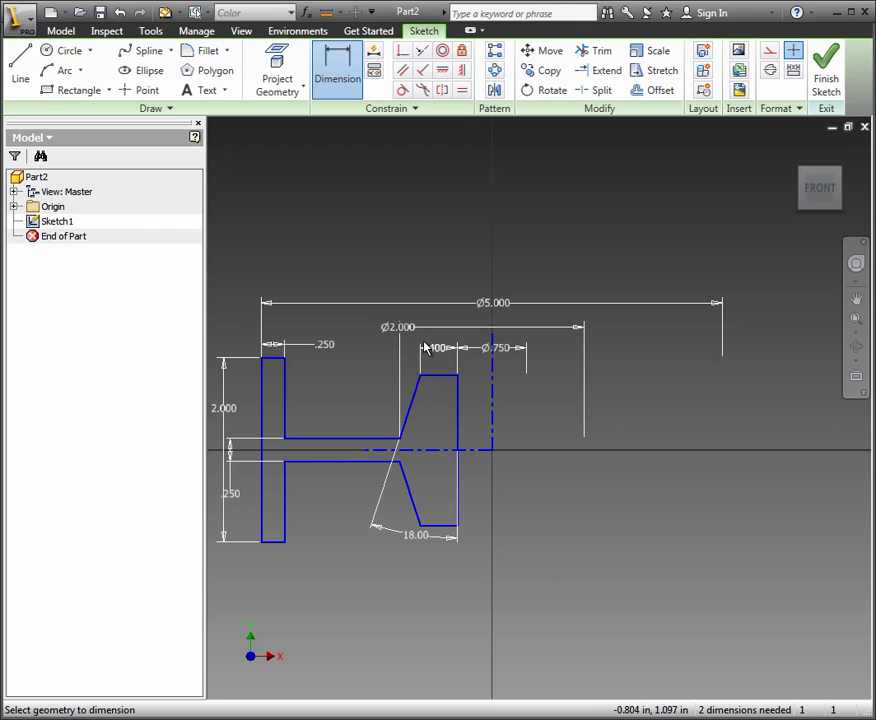
{"action": "scroll", "coordinate": [487, 317], "scroll_direction": "down", "scroll_amount": 3}
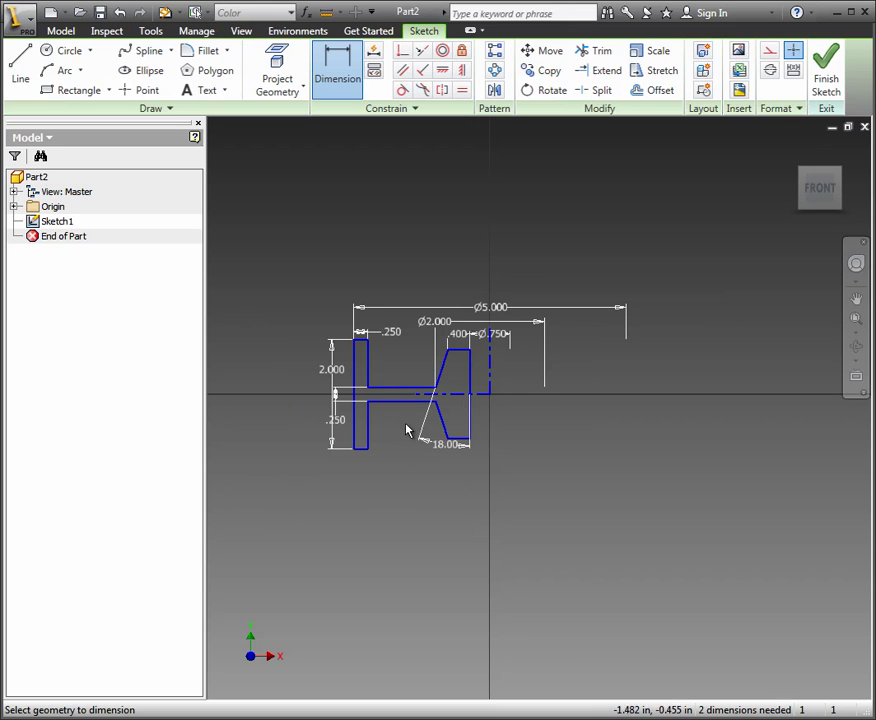
- Move the 2.000 height dimension left and the Ø2.000 dimension right, clear of the profile
{"action": "left_click", "coordinate": [345, 80]}
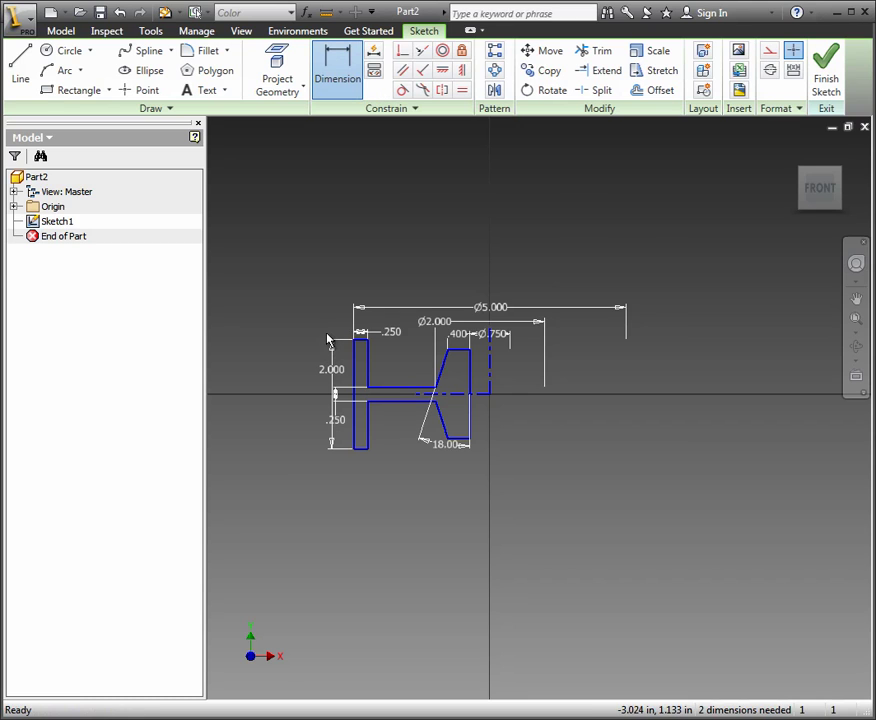
{"action": "key", "text": "Escape"}
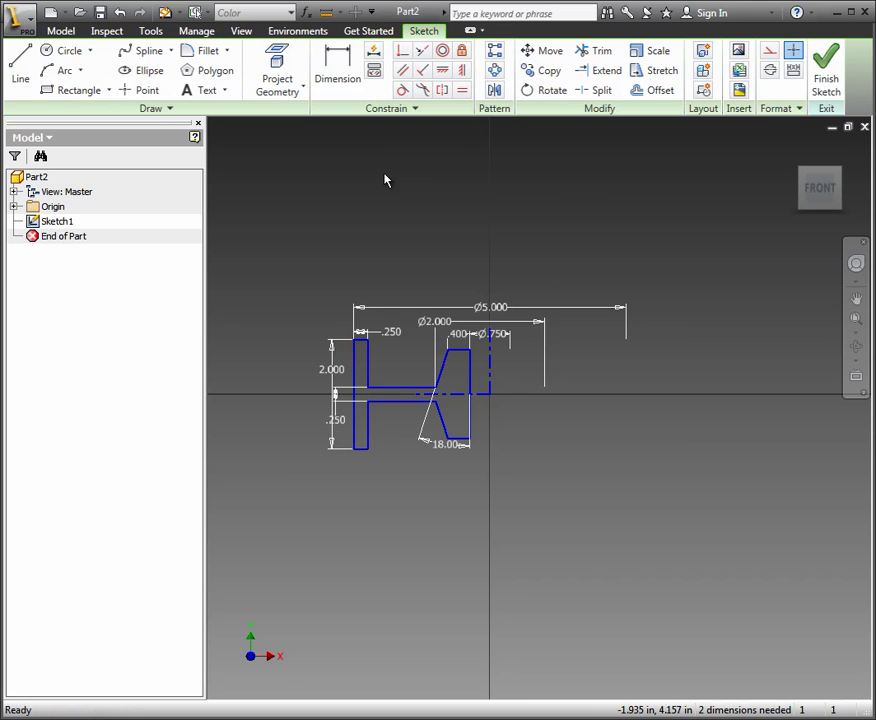
{"action": "left_click", "coordinate": [331, 369]}
{"action": "left_click_drag", "start_coordinate": [340, 387], "coordinate": [314, 411]}
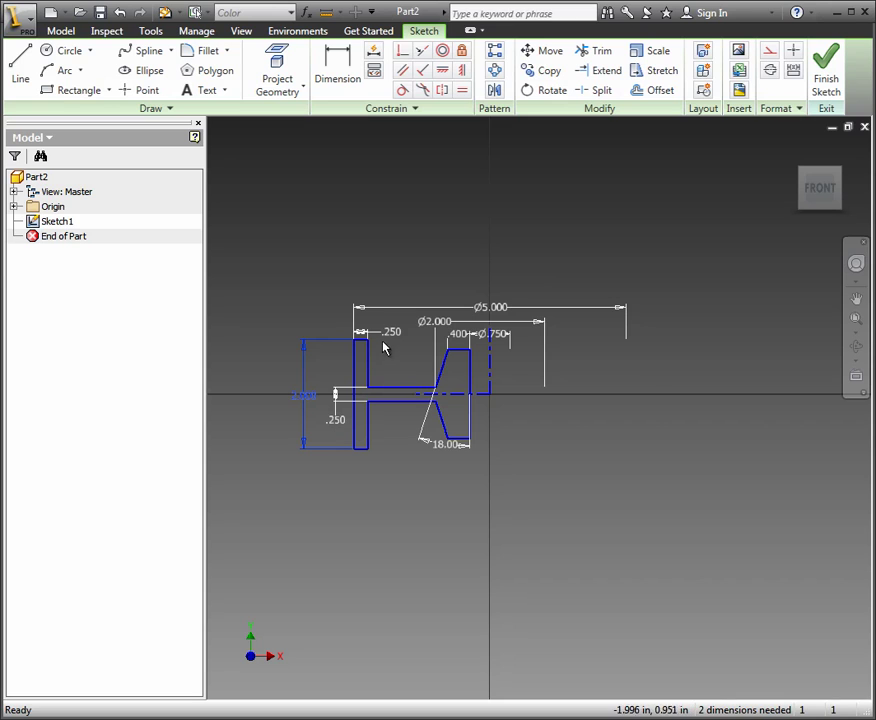
{"action": "left_click_drag", "start_coordinate": [423, 326], "coordinate": [493, 306]}
{"action": "scroll", "coordinate": [366, 388], "scroll_direction": "up", "scroll_amount": 3}
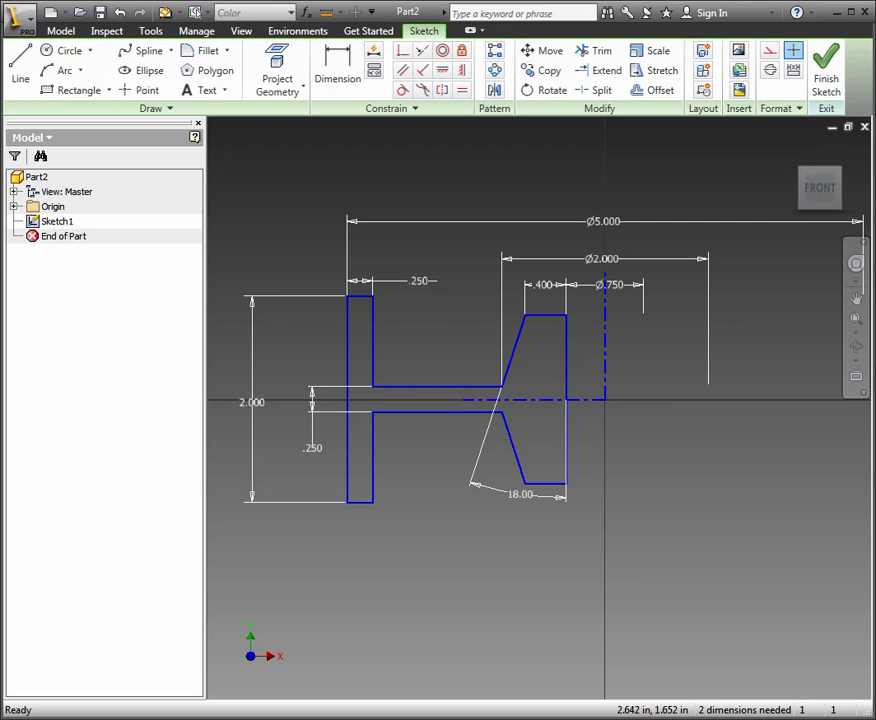
- Finish the sketch and revolve the profile a full 360° about the centreline into Revolution1
{"action": "left_click", "coordinate": [827, 75]}
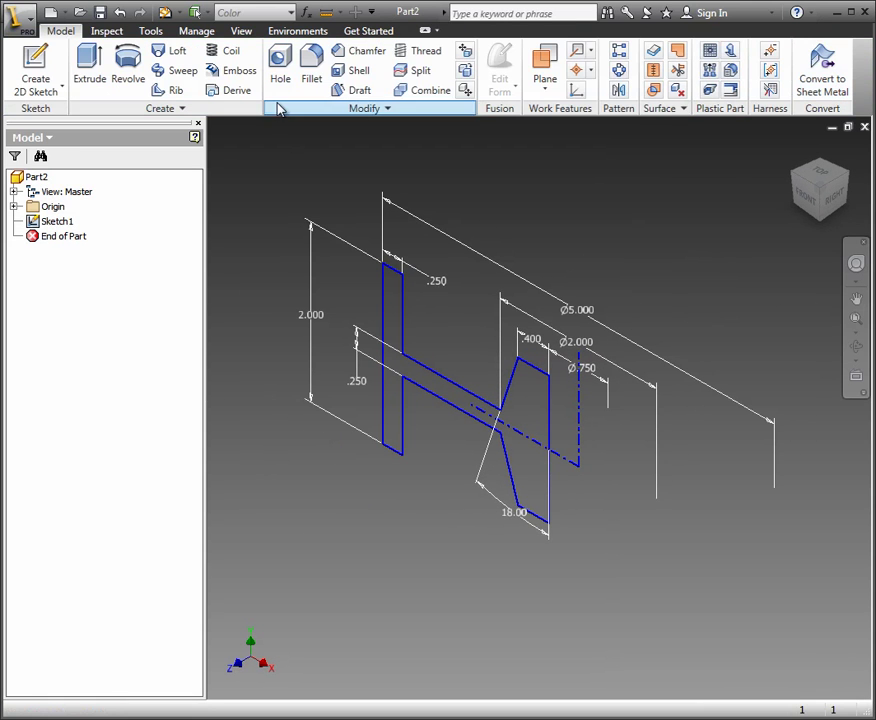
{"action": "left_click", "coordinate": [134, 72]}
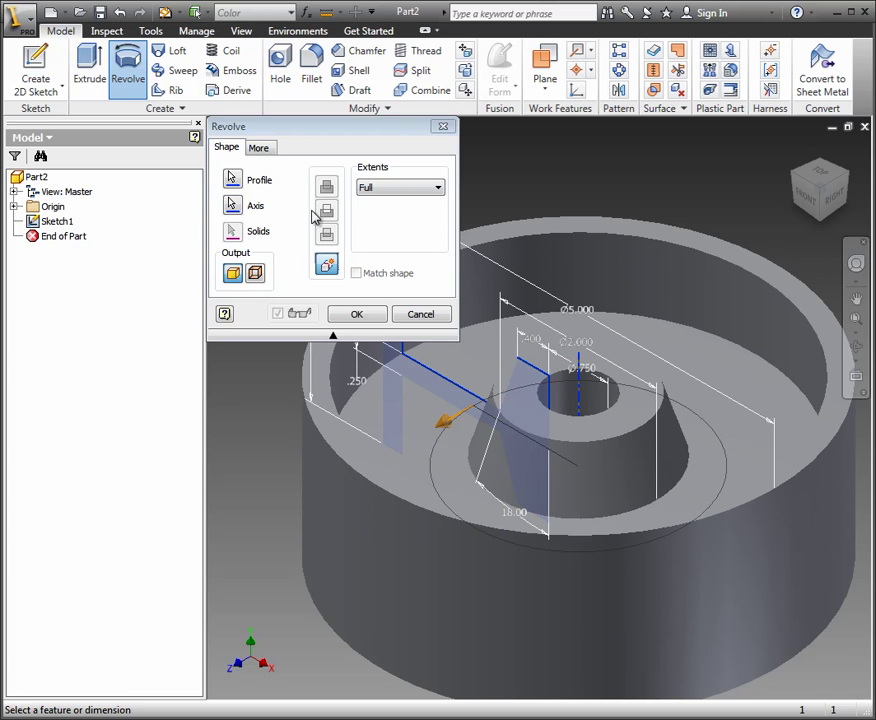
{"action": "left_click", "coordinate": [441, 456]}
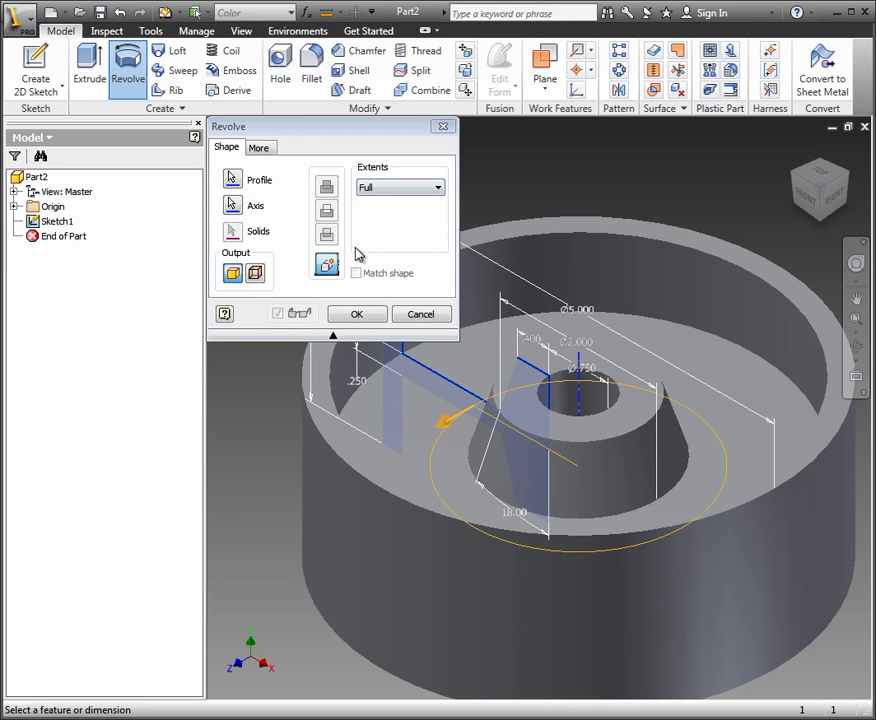
{"action": "left_click", "coordinate": [359, 317]}
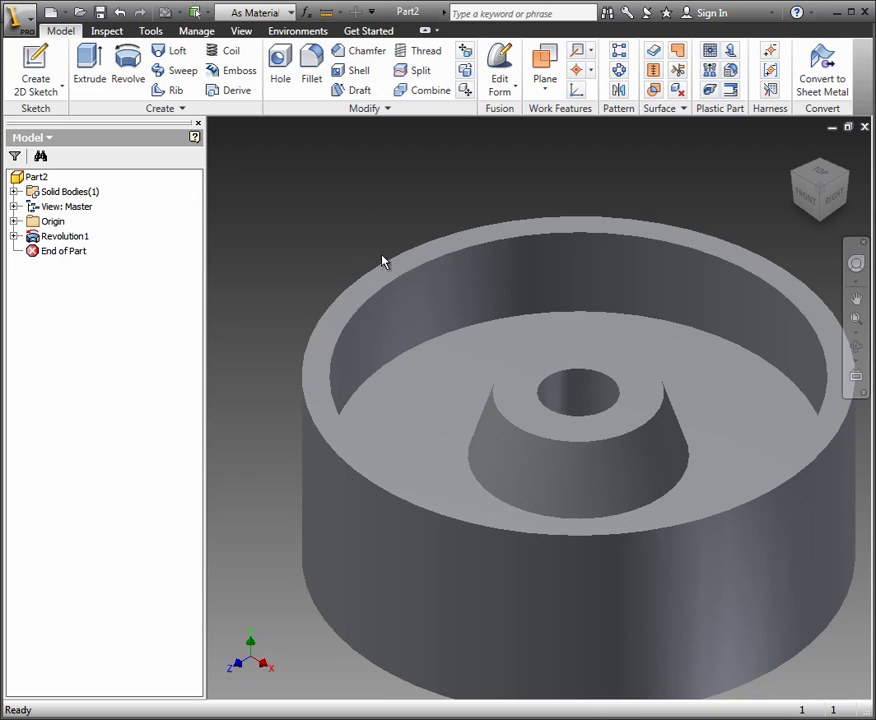
- Set the visual style to Shaded with Edges and open the Fillet dialog on the cup
{"action": "scroll", "coordinate": [381, 261], "scroll_direction": "down", "scroll_amount": 3}
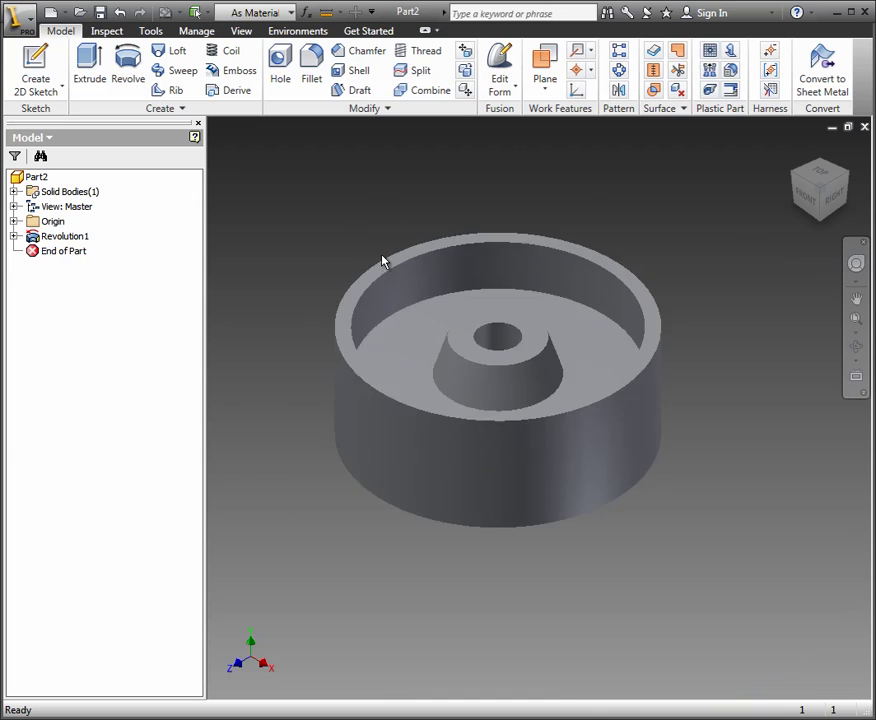
{"action": "left_click", "coordinate": [241, 33]}
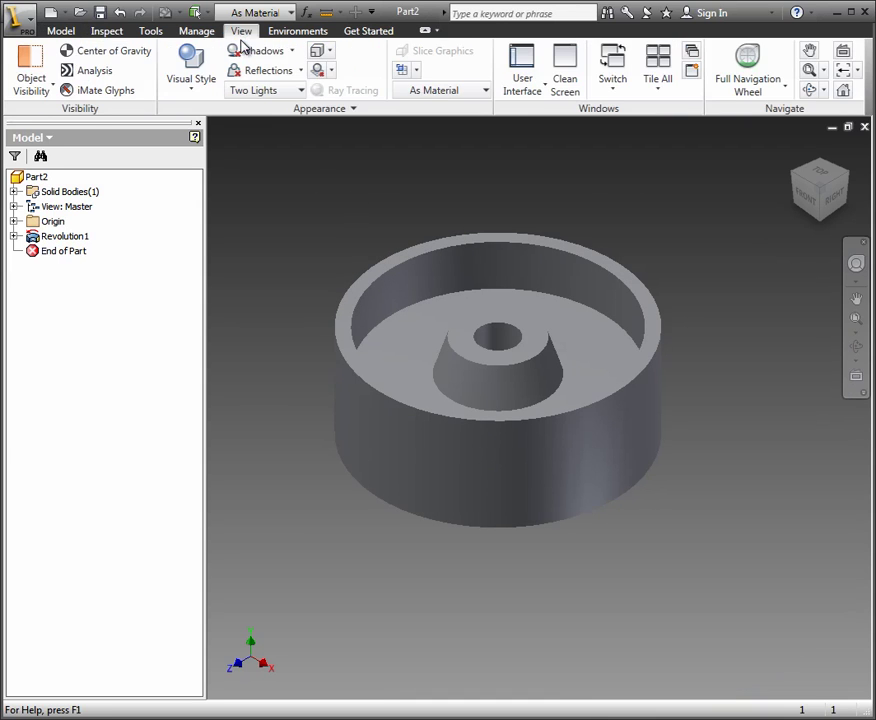
{"action": "left_click", "coordinate": [186, 92]}
{"action": "left_click", "coordinate": [197, 195]}
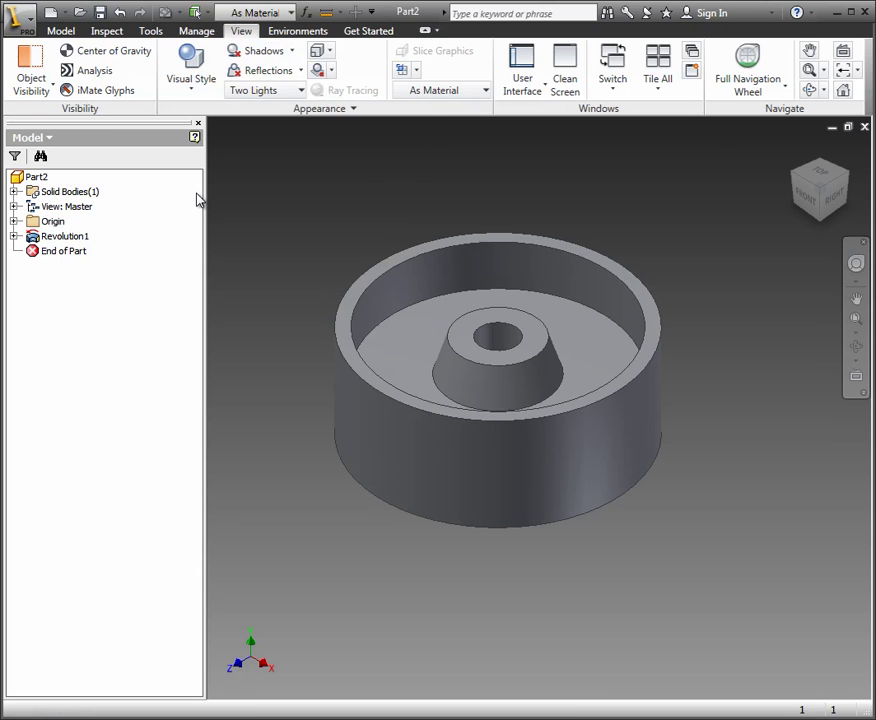
{"action": "scroll", "coordinate": [438, 354], "scroll_direction": "up", "scroll_amount": 5}
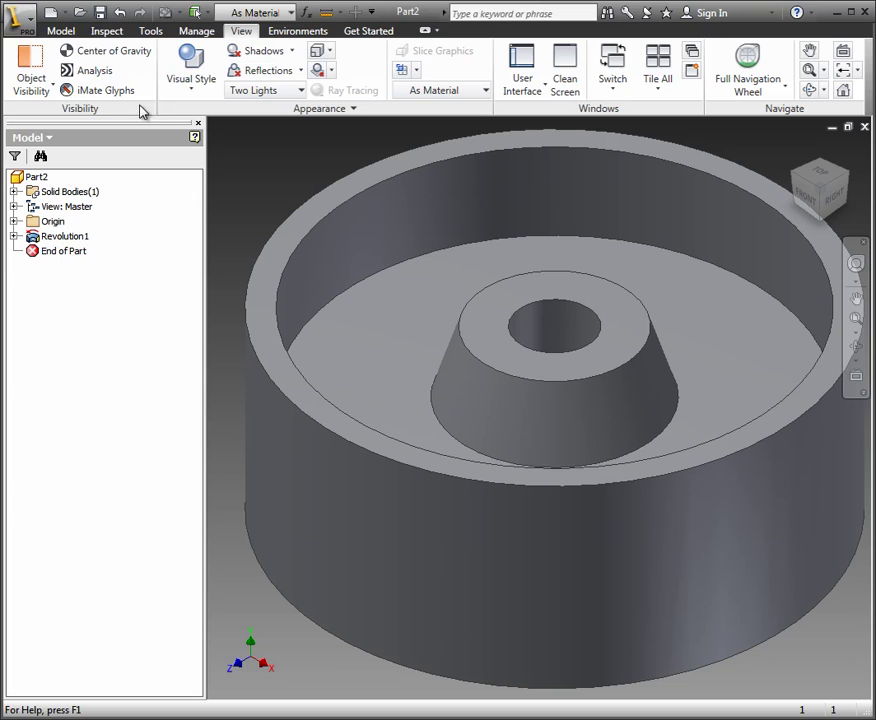
{"action": "left_click", "coordinate": [63, 37]}
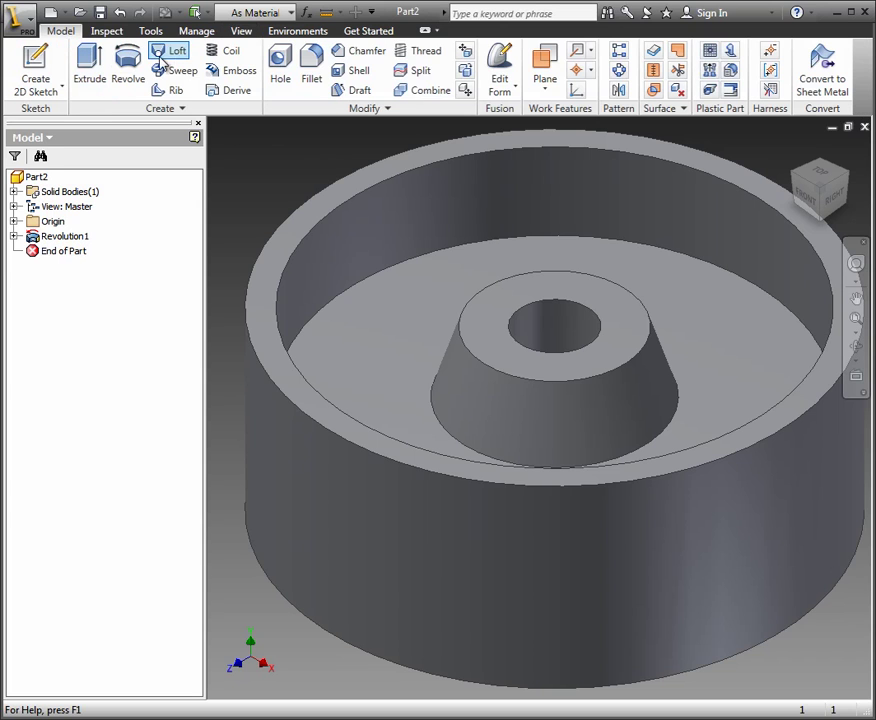
{"action": "left_click", "coordinate": [313, 77]}
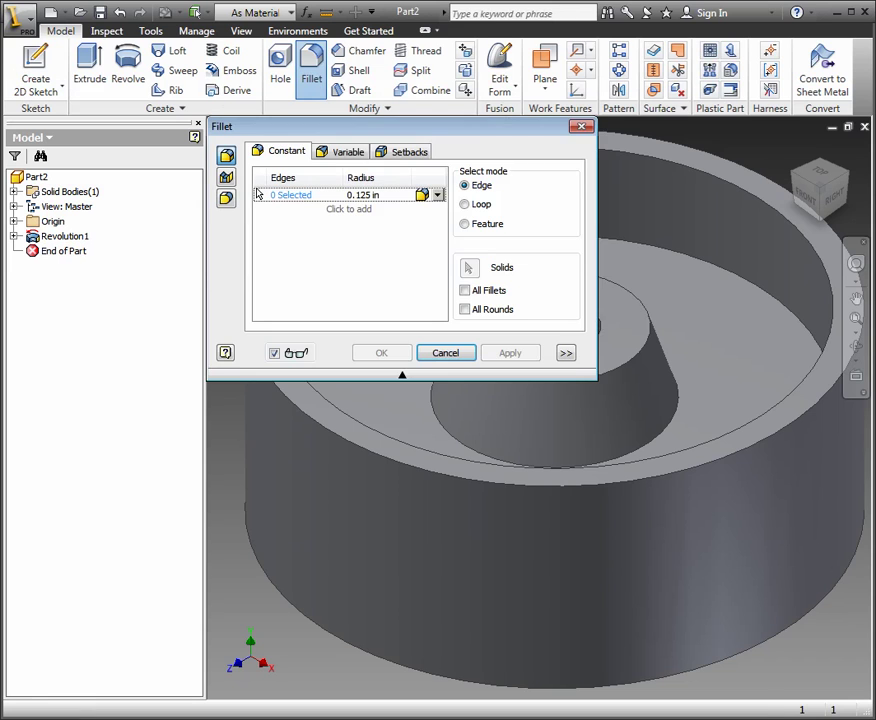
- Bring up page 28 of the PDF tutorial, showing step 4's .100" top and bottom fillets
{"action": "key", "text": "alt+Tab"}
{"action": "scroll", "coordinate": [261, 430], "scroll_direction": "down", "scroll_amount": 5}
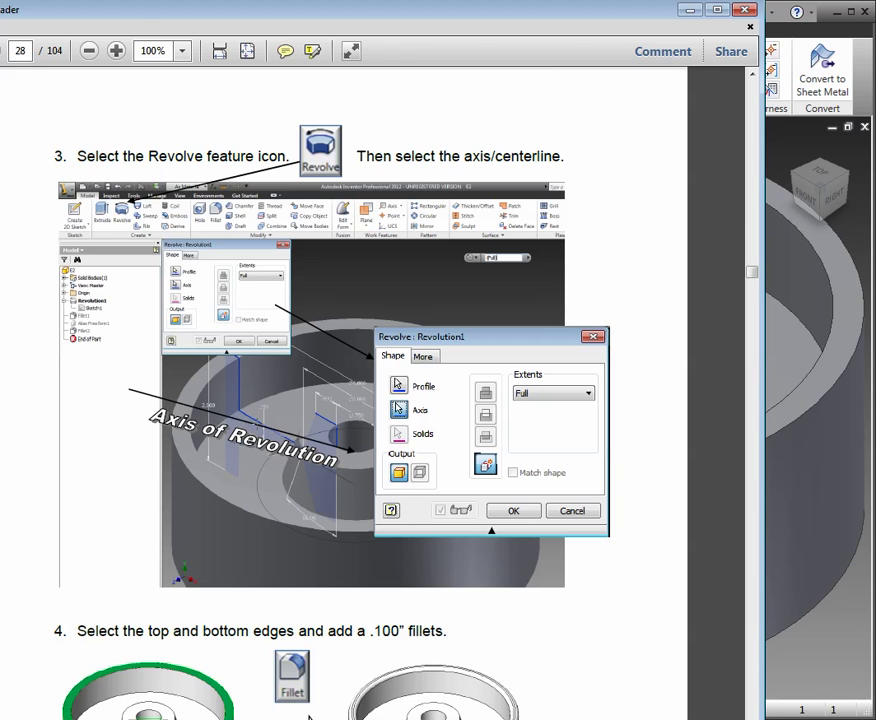
{"action": "scroll", "coordinate": [264, 507], "scroll_direction": "down", "scroll_amount": 3}
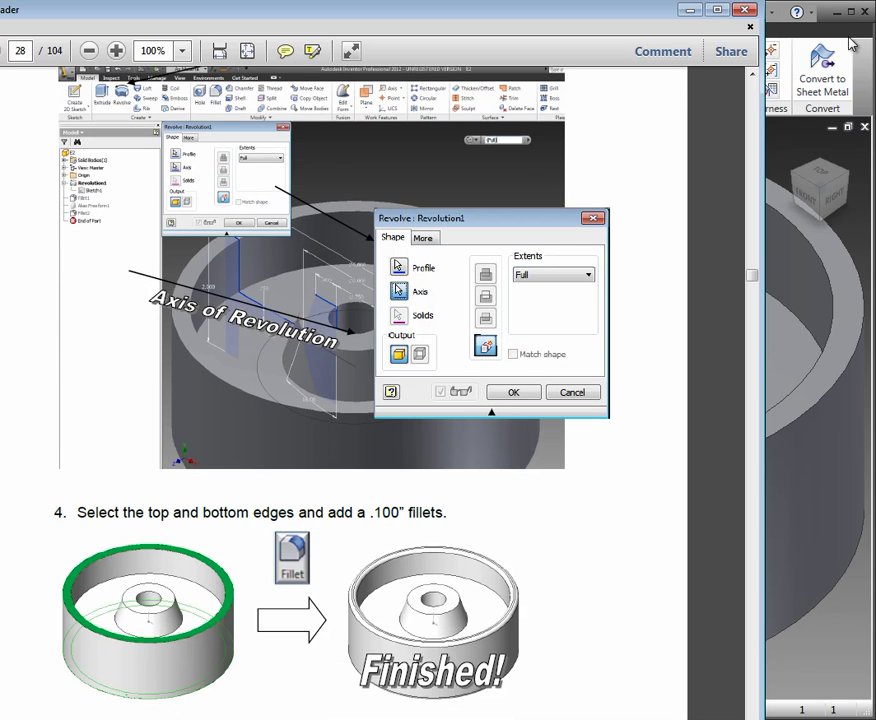
- Fillet the two top and two bottom rim edges with a .1 in radius
{"action": "left_click", "coordinate": [872, 82]}
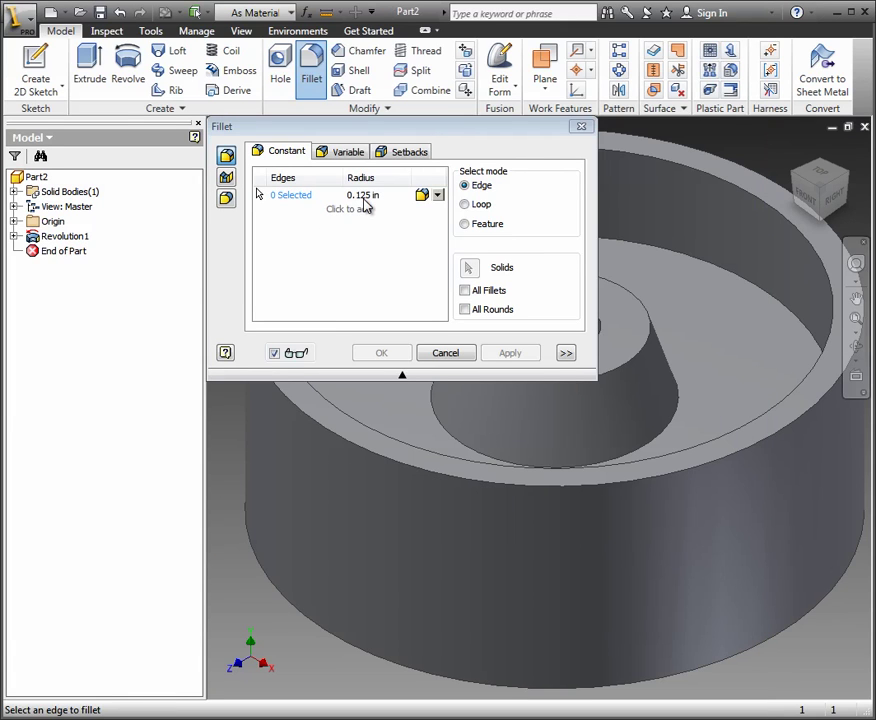
{"action": "left_click", "coordinate": [366, 196]}
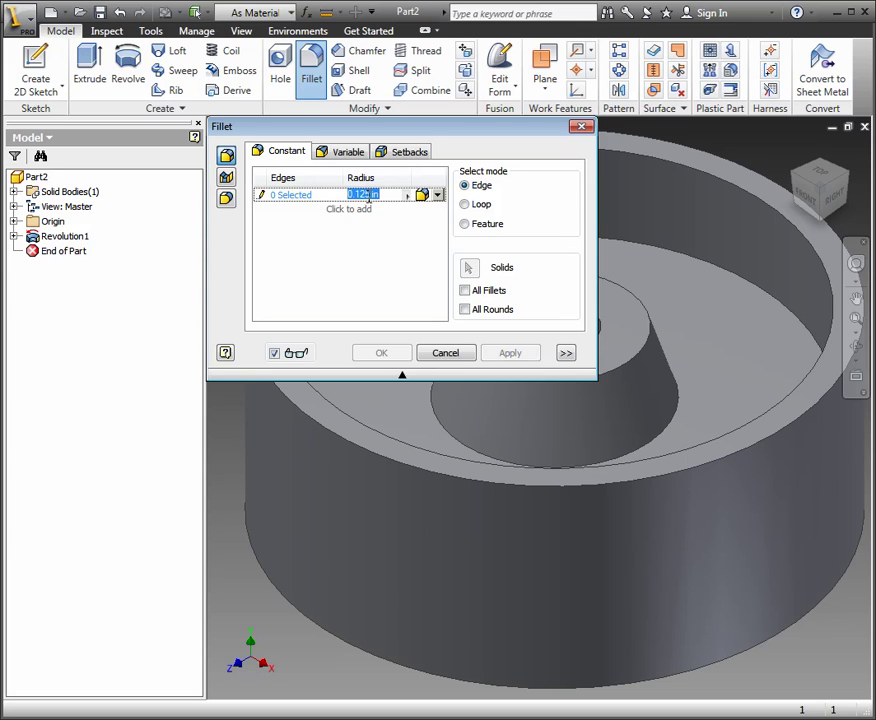
{"action": "type", "text": ".1"}
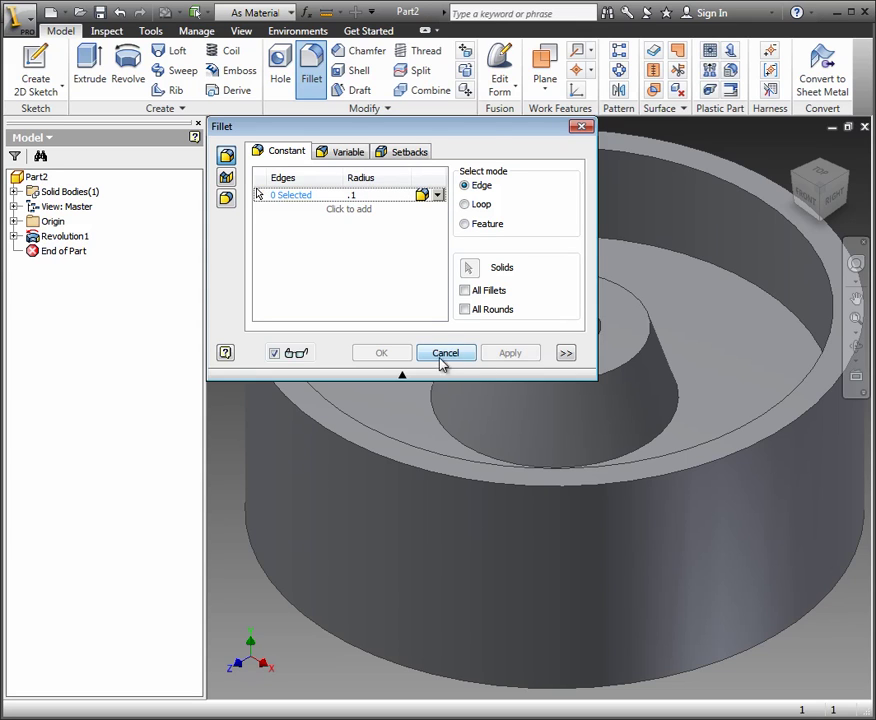
{"action": "left_click", "coordinate": [641, 481]}
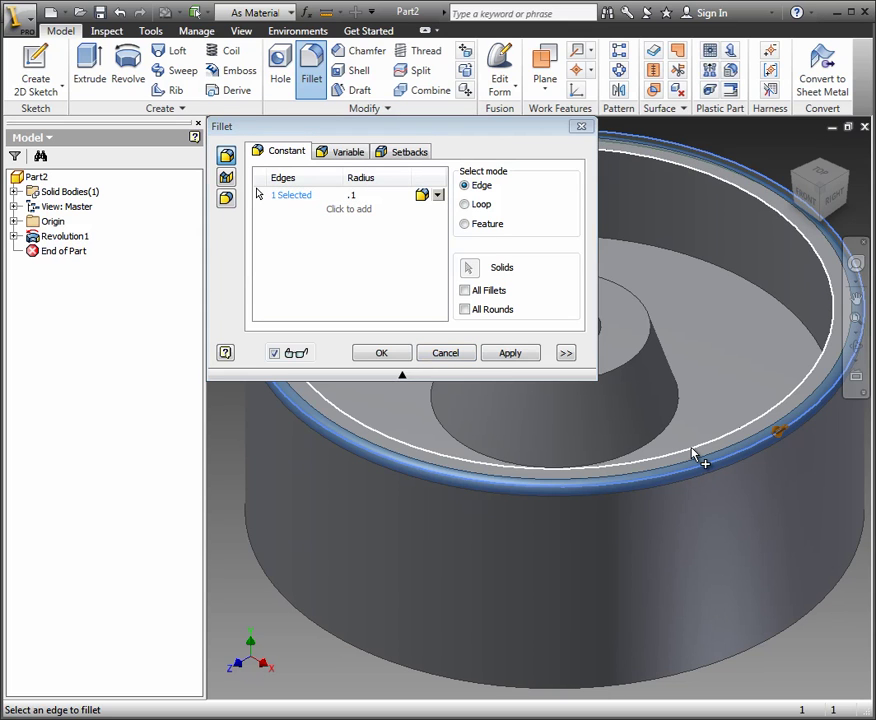
{"action": "left_click", "coordinate": [696, 455]}
{"action": "left_click", "coordinate": [782, 637]}
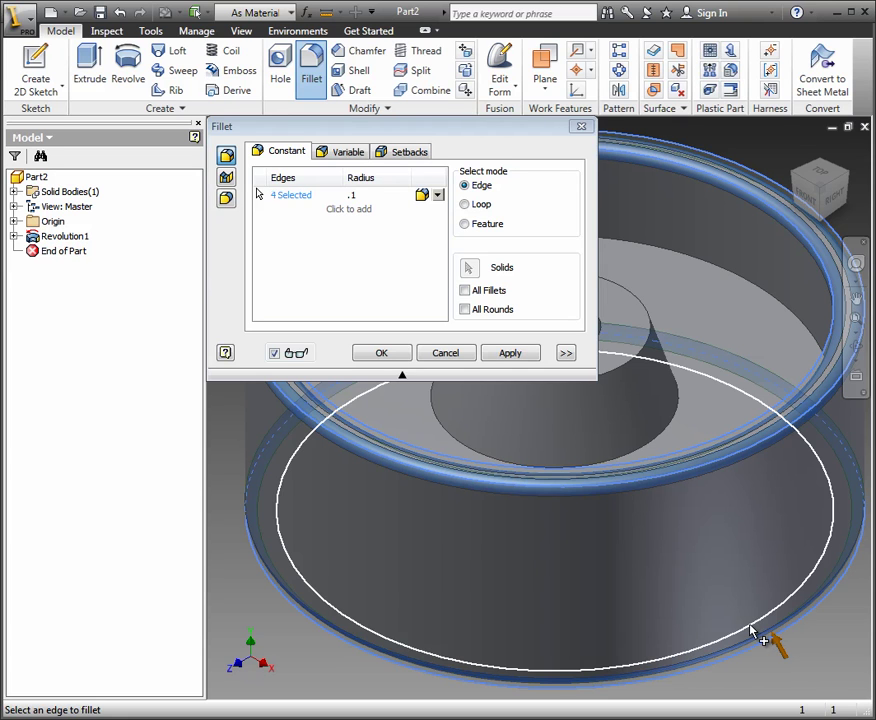
{"action": "left_click", "coordinate": [752, 631]}
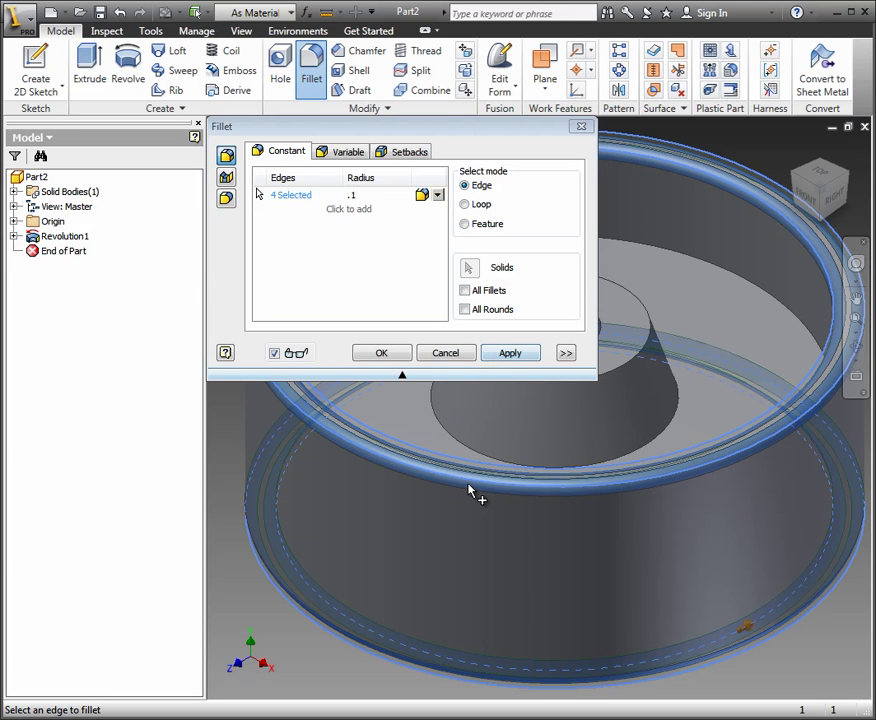
{"action": "mouse_move", "coordinate": [473, 492]}
{"action": "middle_mouse_down", "text": "shift"}
{"action": "mouse_move", "coordinate": [493, 403]}
{"action": "mouse_move", "coordinate": [475, 426]}
{"action": "mouse_move", "coordinate": [497, 491]}
{"action": "mouse_move", "coordinate": [463, 495]}
{"action": "mouse_move", "coordinate": [481, 495]}
{"action": "middle_mouse_up", "text": "shift"}
{"action": "left_click", "coordinate": [381, 352]}
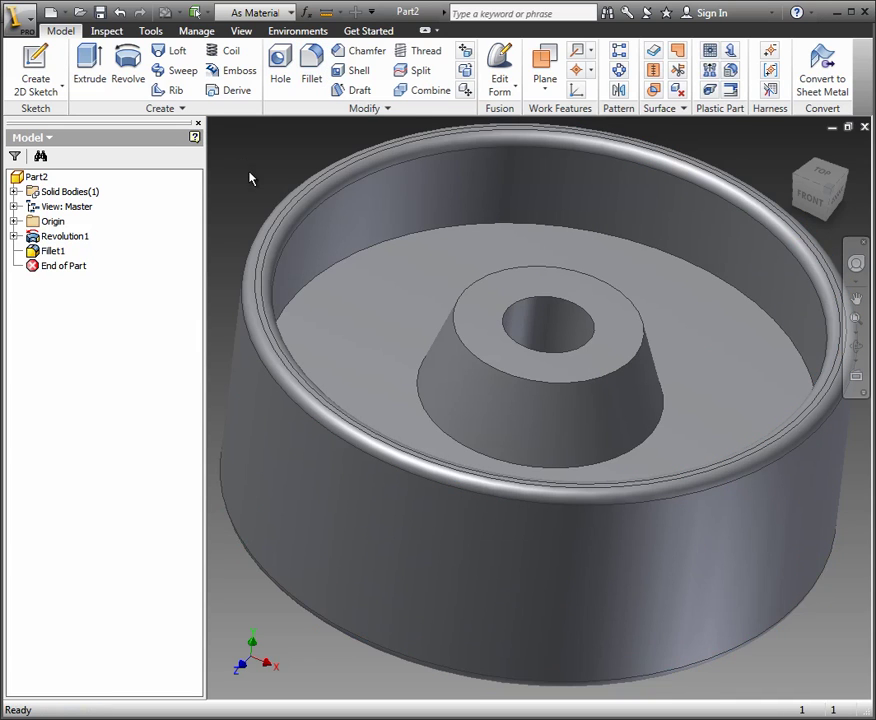
{"action": "middle_click_drag", "start_coordinate": [256, 182], "coordinate": [514, 287], "text": "shift"}
{"action": "scroll", "coordinate": [540, 290], "scroll_direction": "down", "scroll_amount": 3}
{"action": "scroll", "coordinate": [563, 292], "scroll_direction": "up", "scroll_amount": 3}
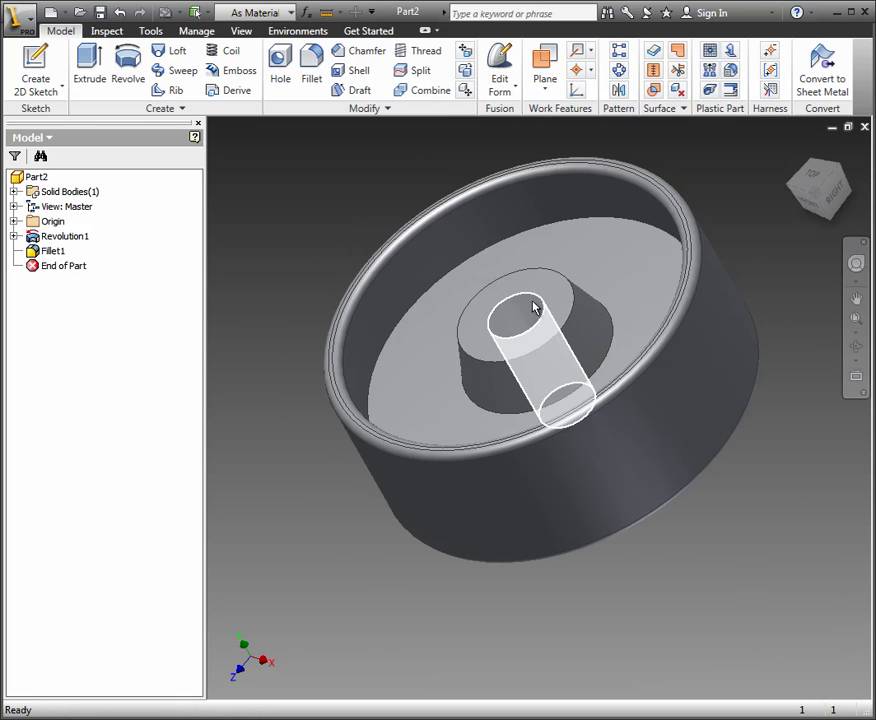
{"action": "middle_click_drag", "start_coordinate": [537, 303], "coordinate": [533, 332]}
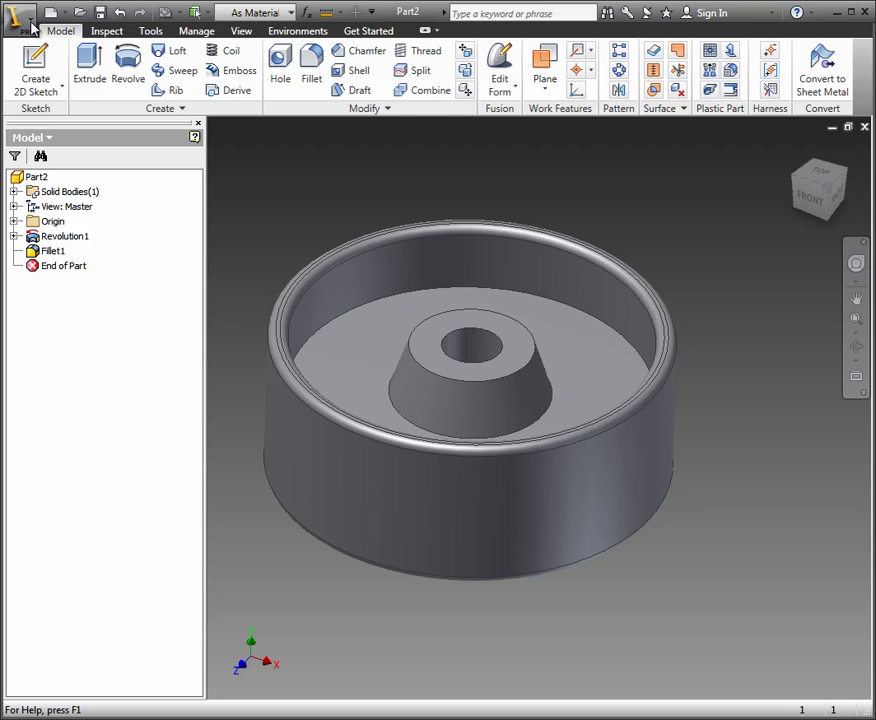
- Save the part as E2.ipt, overwriting the existing E2 file
{"action": "left_click", "coordinate": [31, 25]}
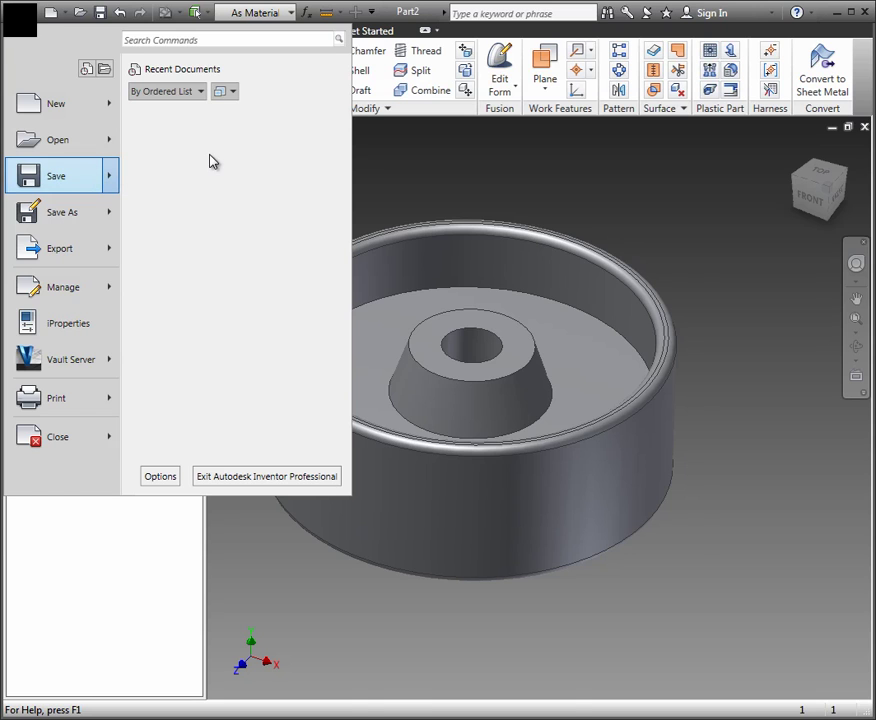
{"action": "key", "text": "ctrl+s"}
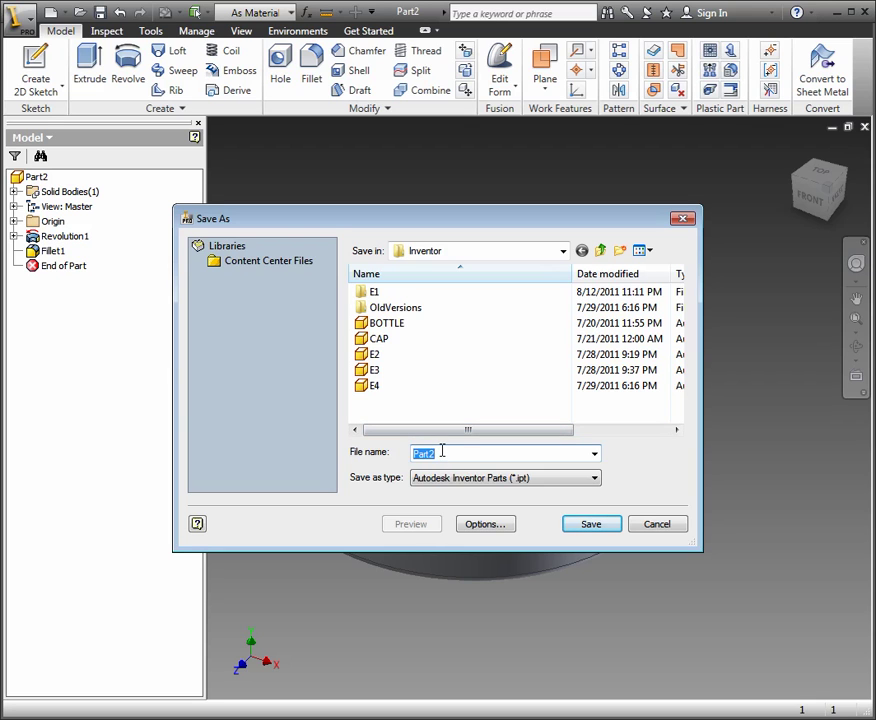
{"action": "type", "text": "E23"}
{"action": "key", "text": "BackSpace"}
{"action": "left_click", "coordinate": [590, 527]}
{"action": "left_click", "coordinate": [266, 440]}
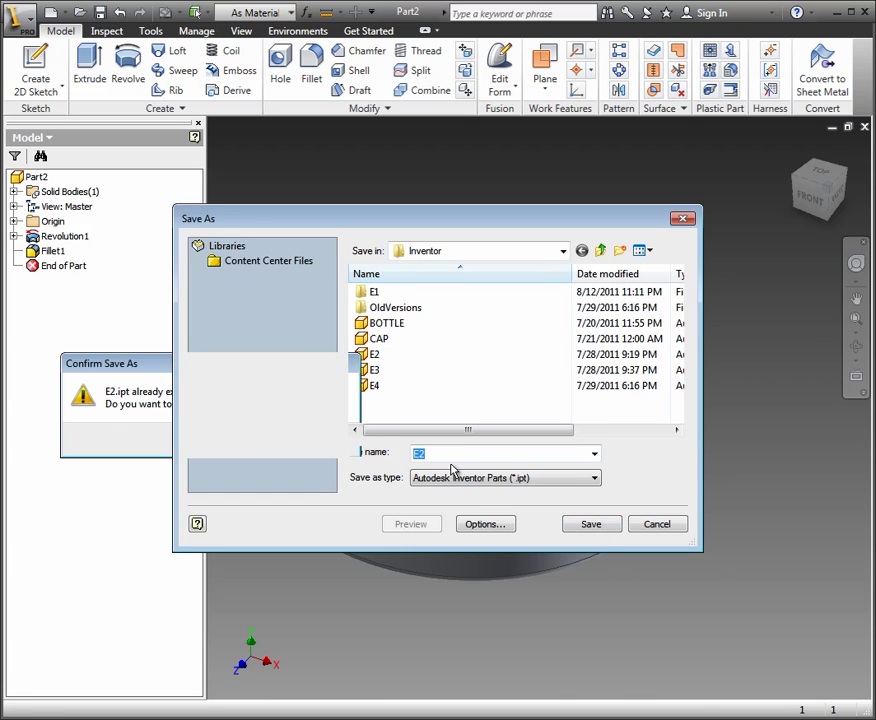